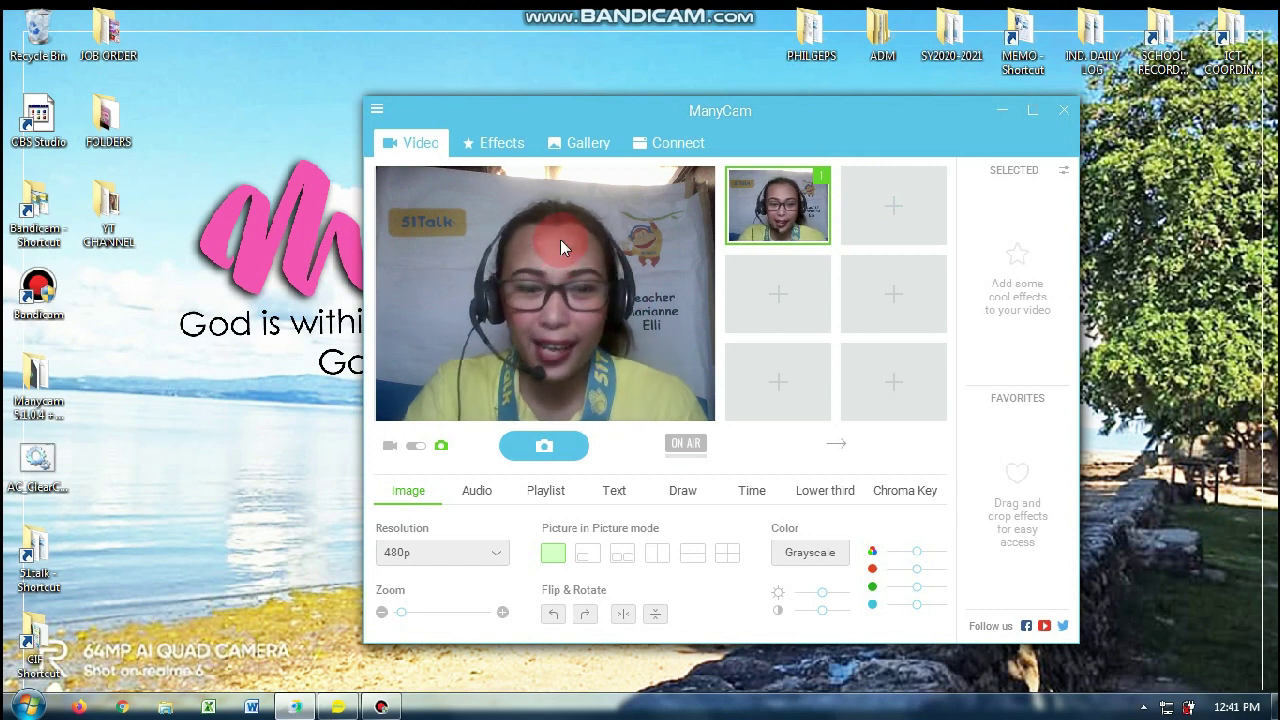
# Step: Shift the ManyCam window slightly down and to the left on the desktop
pyautogui.moveTo(678, 120)
pyautogui.mouseDown()
pyautogui.moveTo(678, 186)
pyautogui.moveTo(663, 138)
pyautogui.mouseUp()
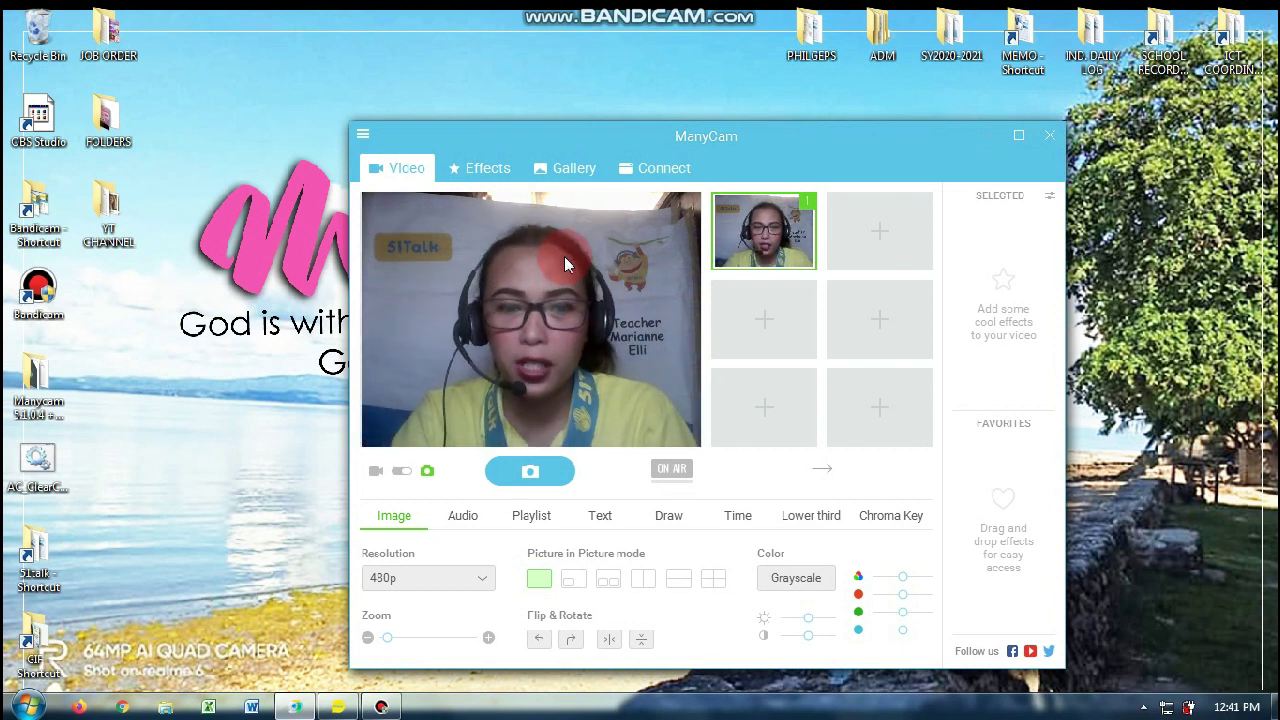
# Step: Set the main video source to the Full HD 1080P PC Camera
pyautogui.rightClick(565, 260)
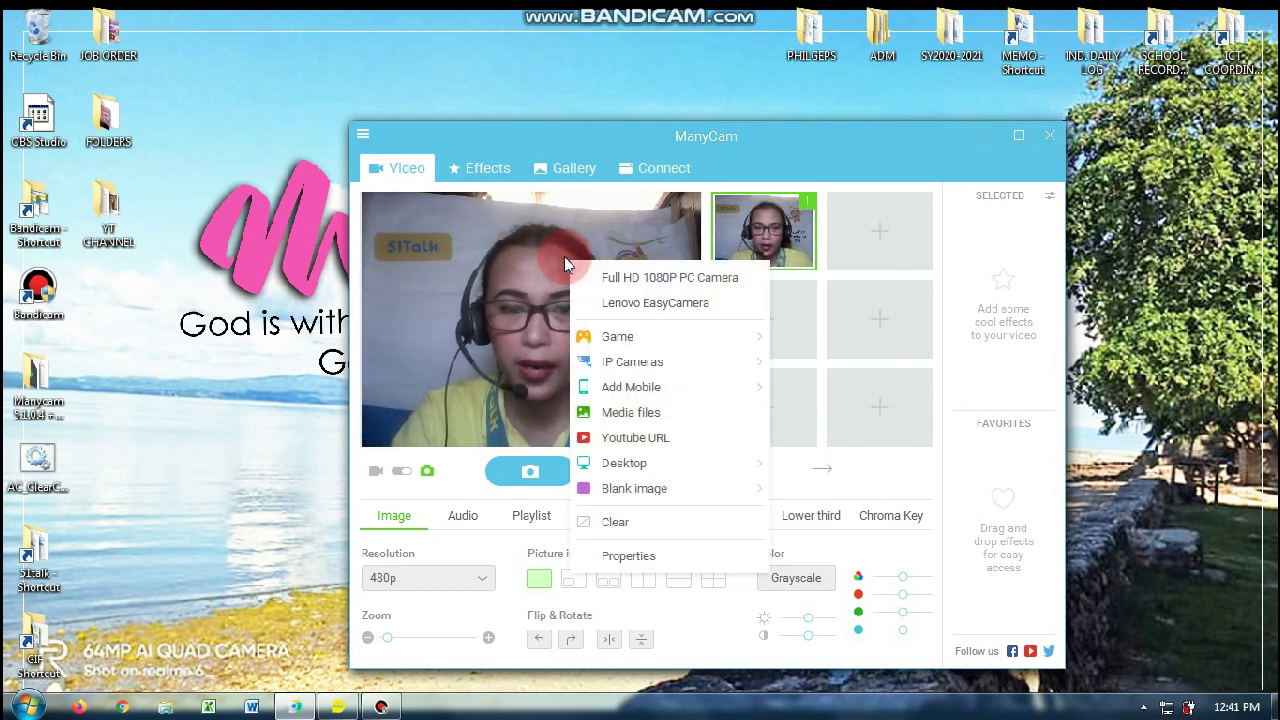
pyautogui.click(638, 280)
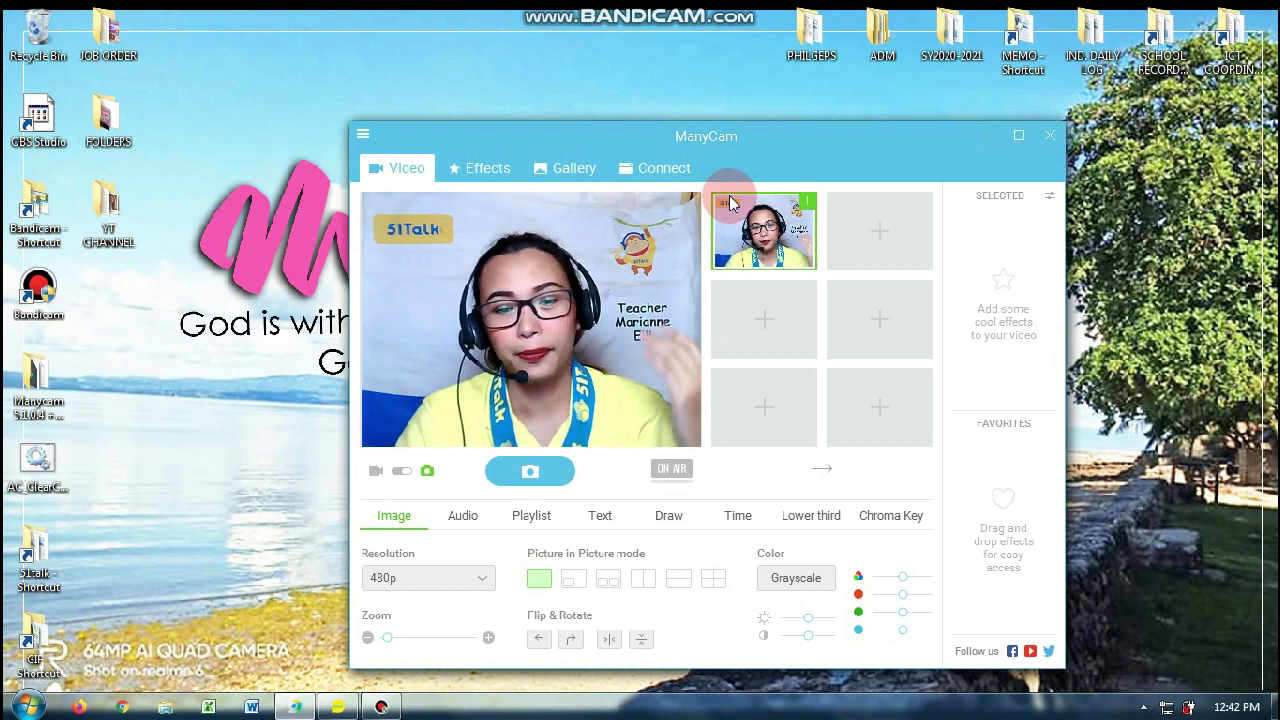
# Step: Search the effects for 'flo' and apply Flower crown 2 to the webcam feed
pyautogui.click(485, 168)
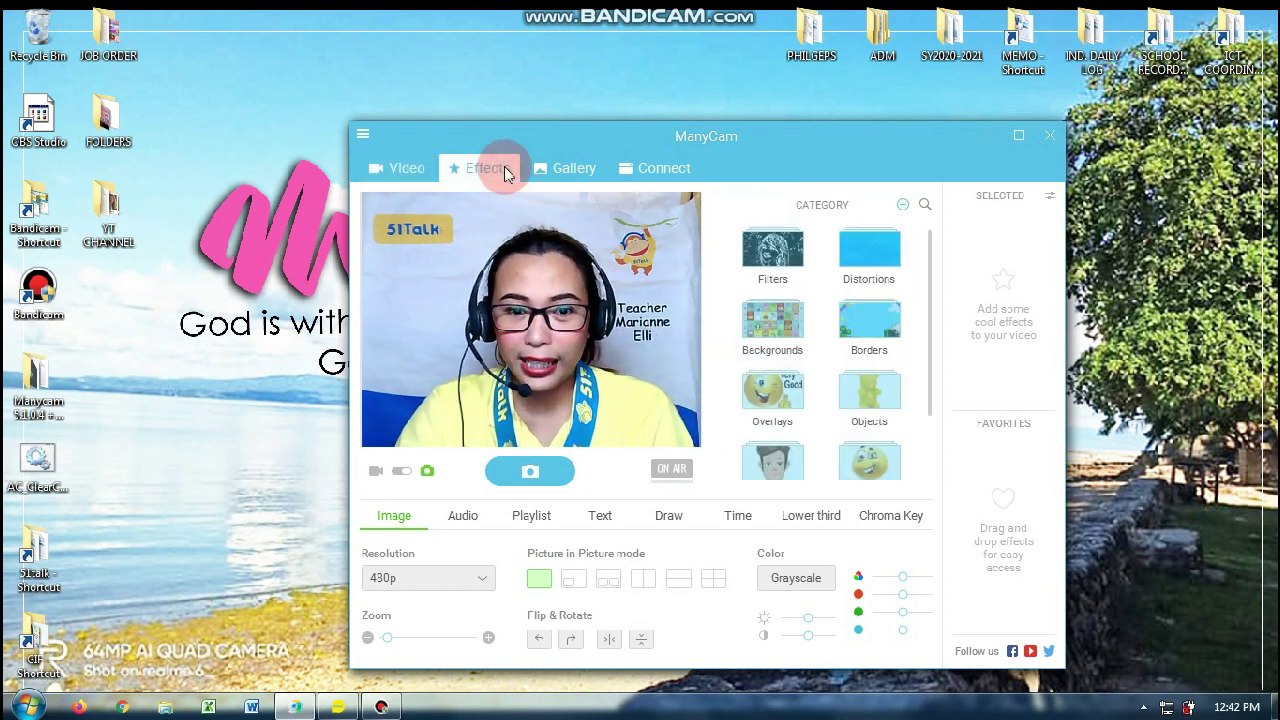
pyautogui.click(926, 207)
pyautogui.click(868, 205)
pyautogui.write('flo')
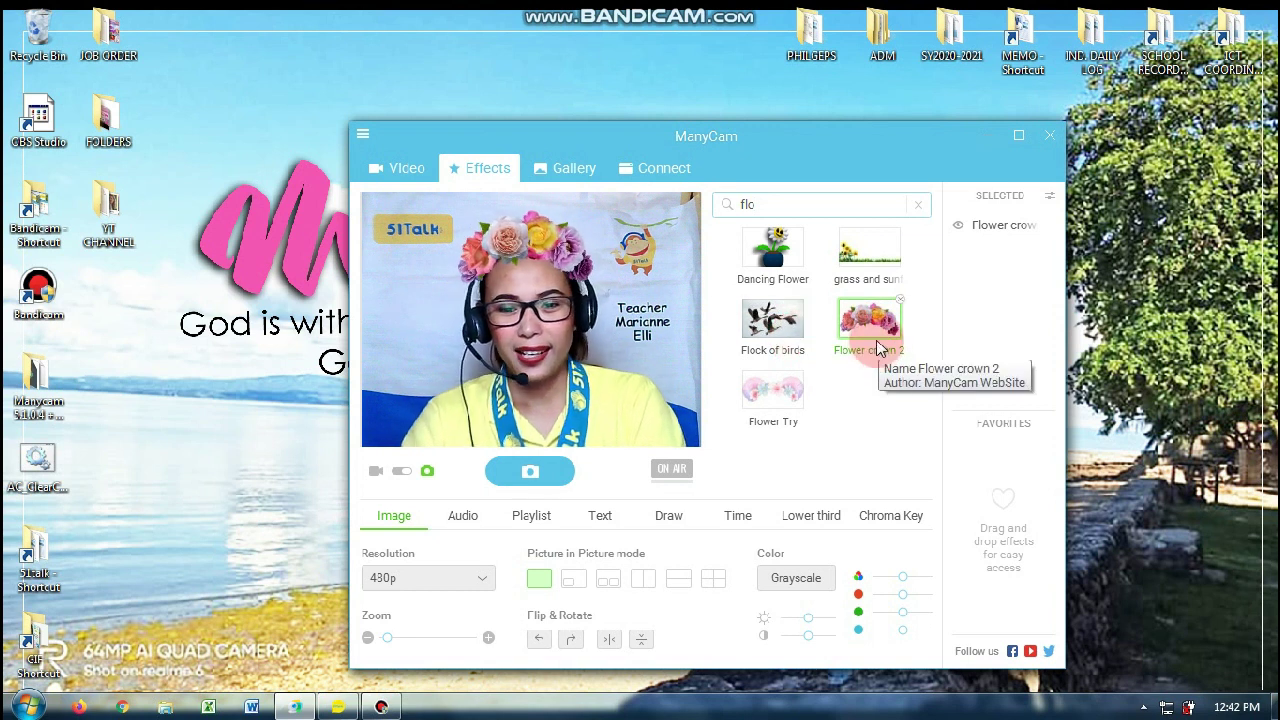
pyautogui.click(918, 206)
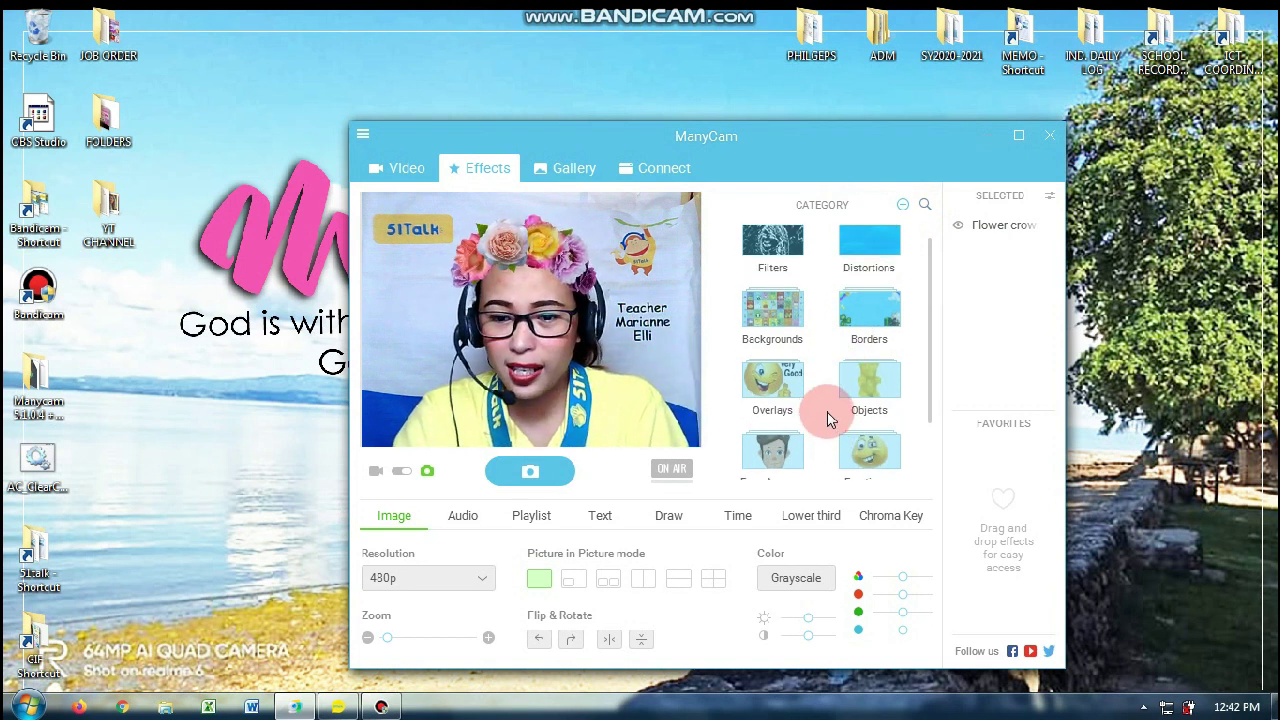
pyautogui.scroll(-1, 826, 410)
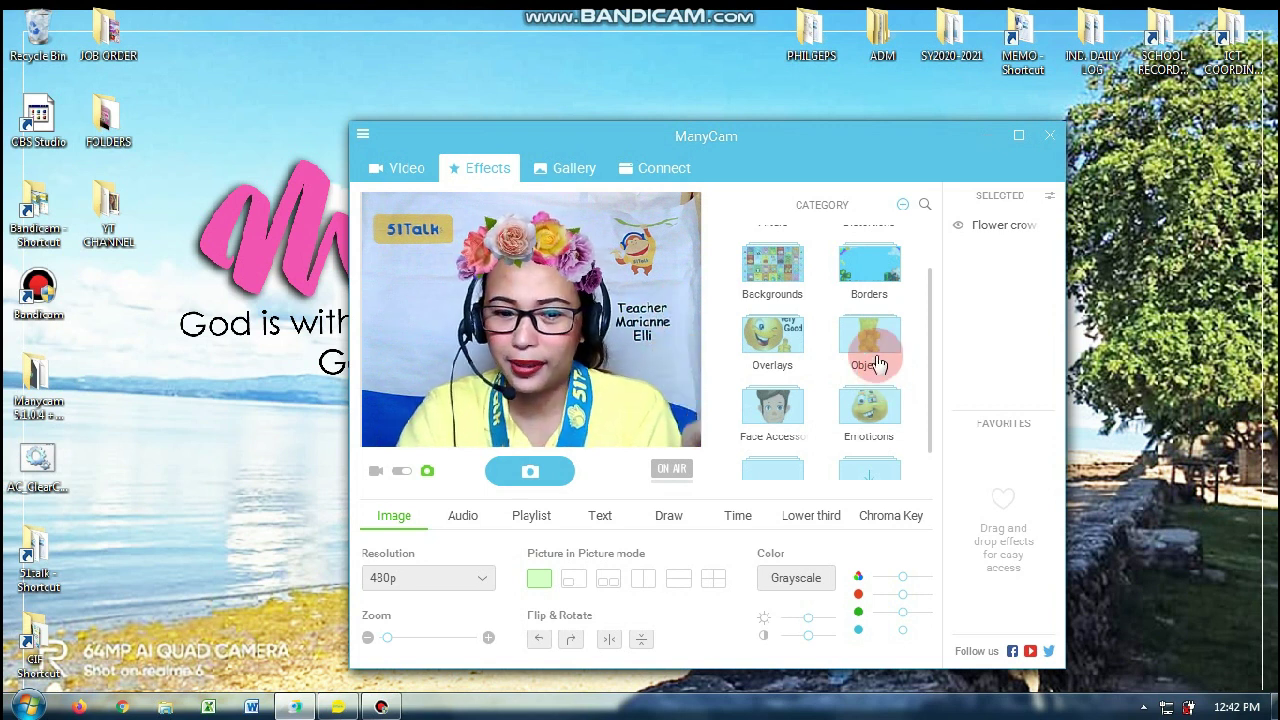
pyautogui.scroll(1, 821, 291)
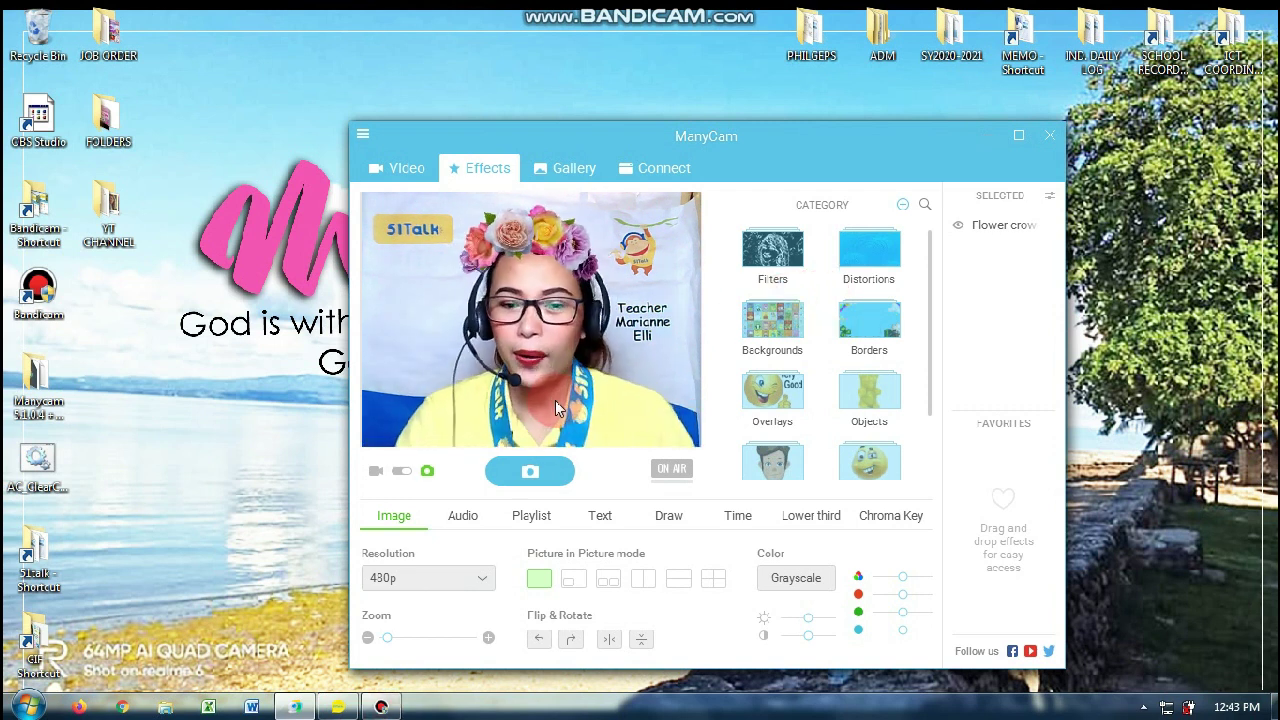
# Step: Return to the Video presets and move the ManyCam window toward the desktop's right side
pyautogui.click(410, 178)
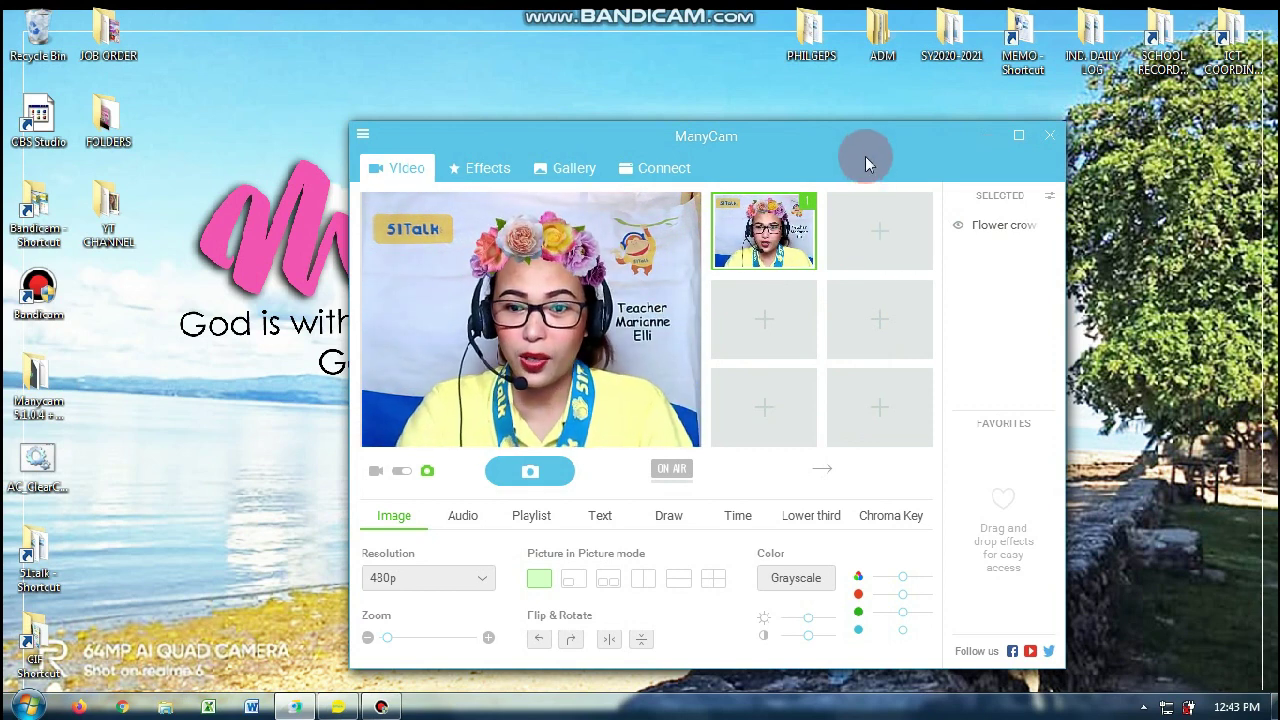
pyautogui.moveTo(866, 138); pyautogui.dragTo(1068, 162)
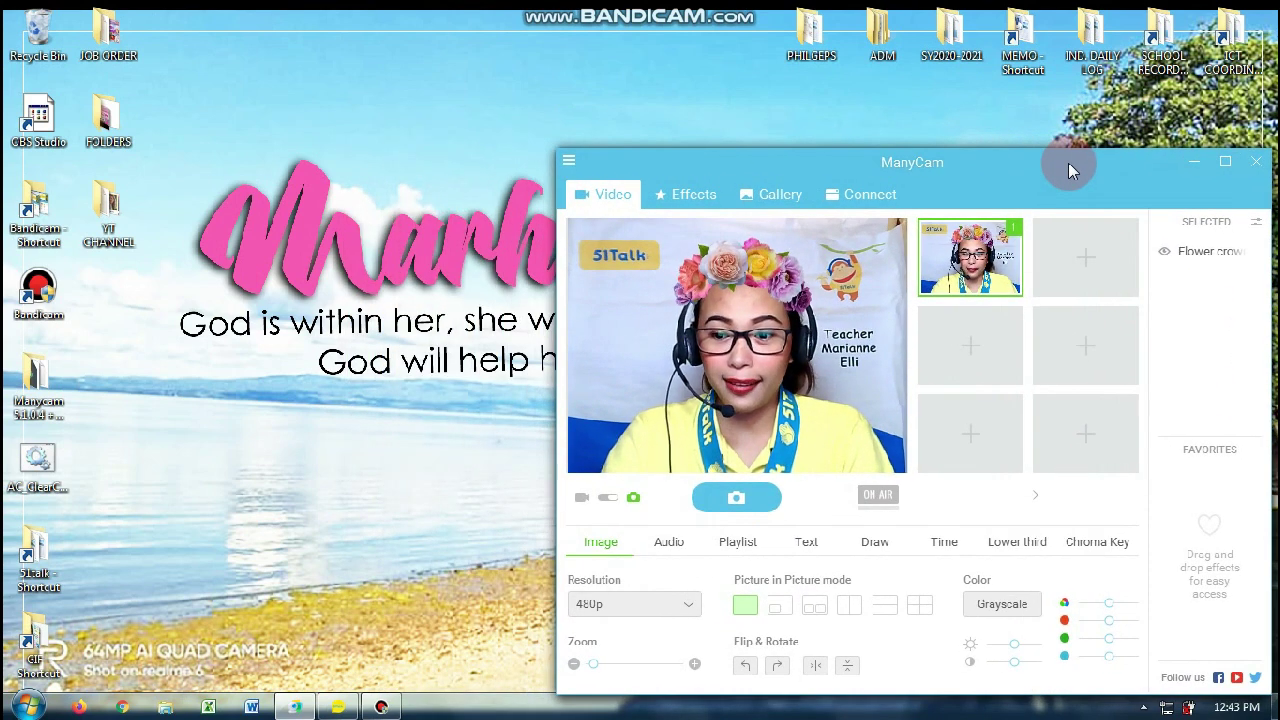
pyautogui.click(1081, 255)
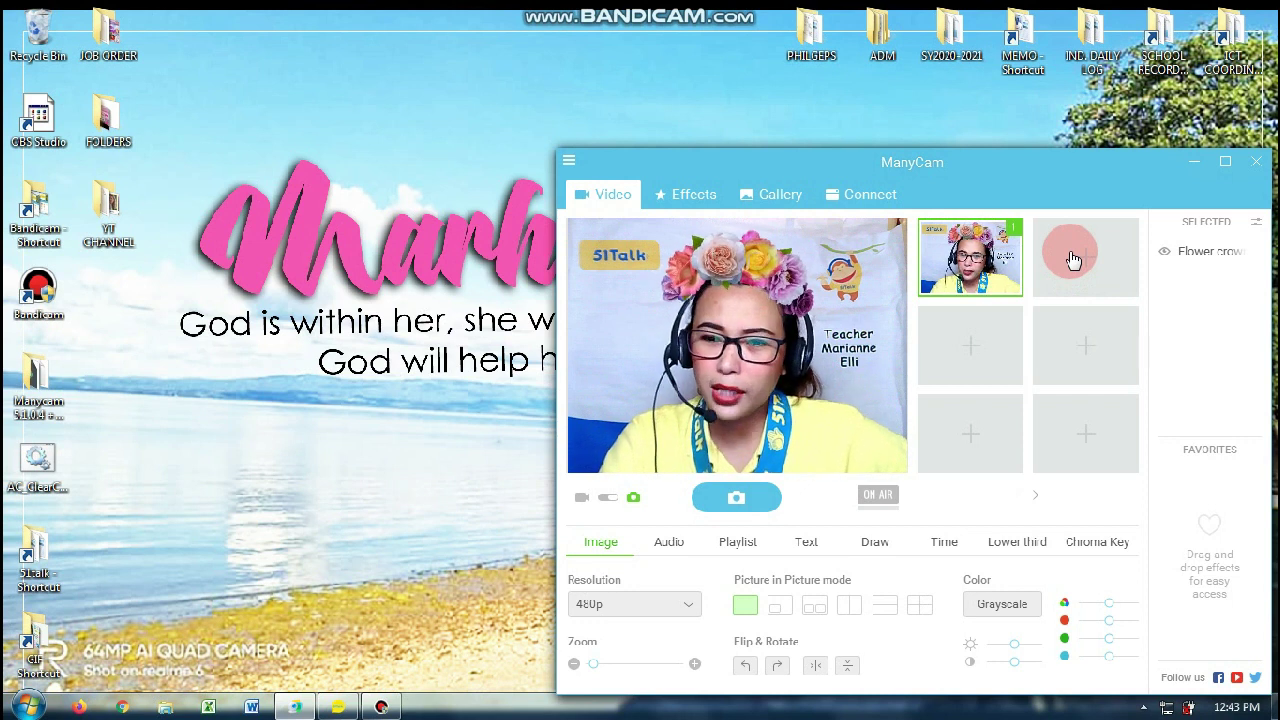
# Step: Fill the empty second preset with the Full HD 1080P PC Camera and make it live
pyautogui.click(1071, 257)
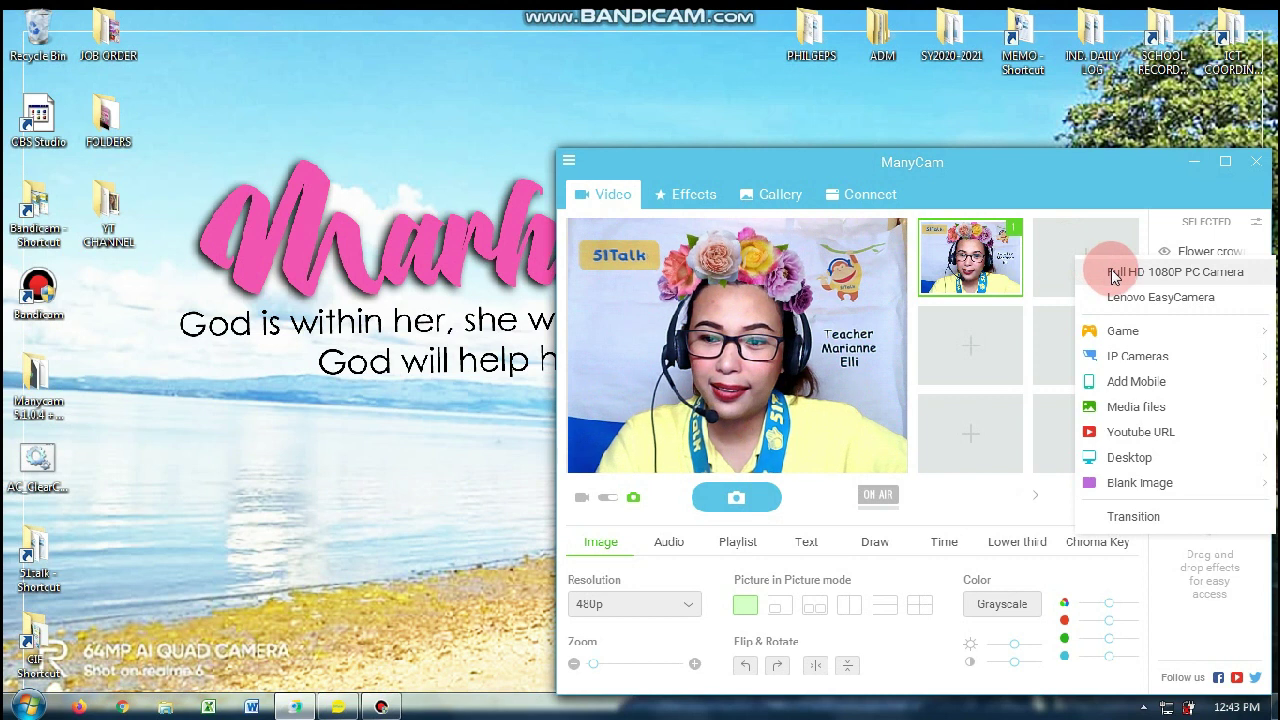
pyautogui.click(1113, 274)
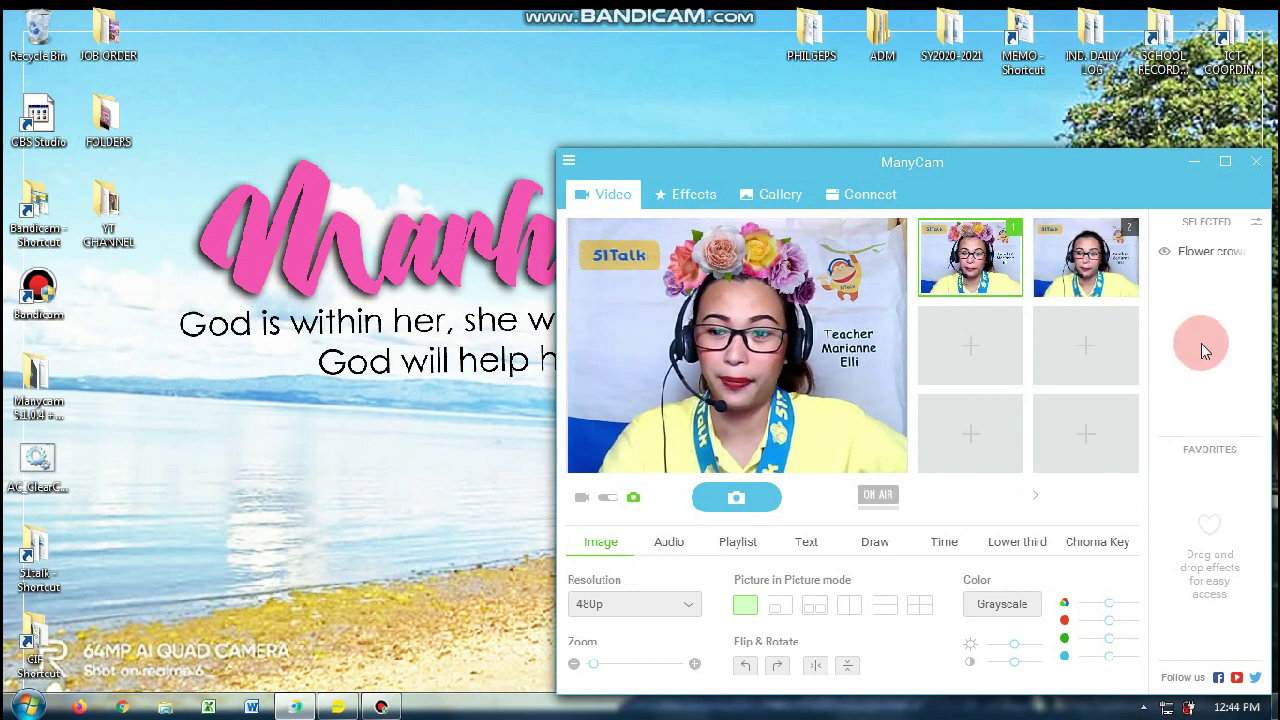
pyautogui.click(1110, 262)
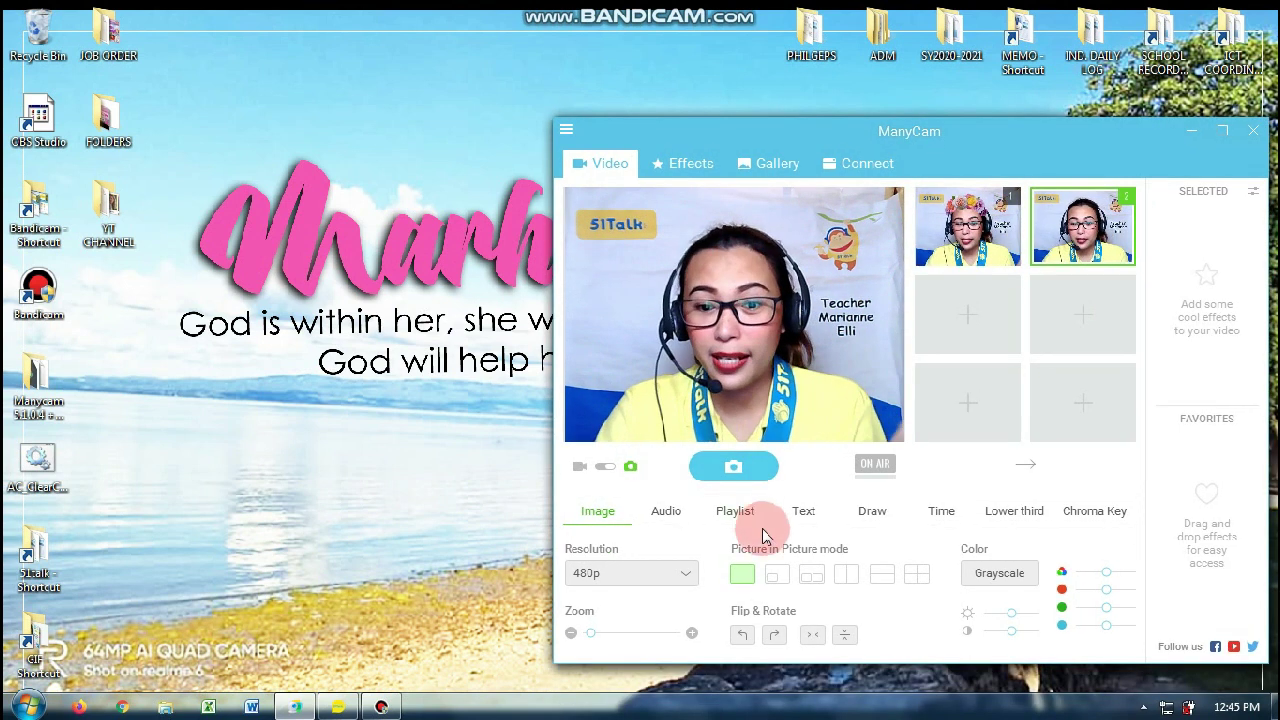
# Step: Apply the corner picture-in-picture layout and load the giphy (:) star image into the inset
pyautogui.click(781, 558)
pyautogui.click(779, 575)
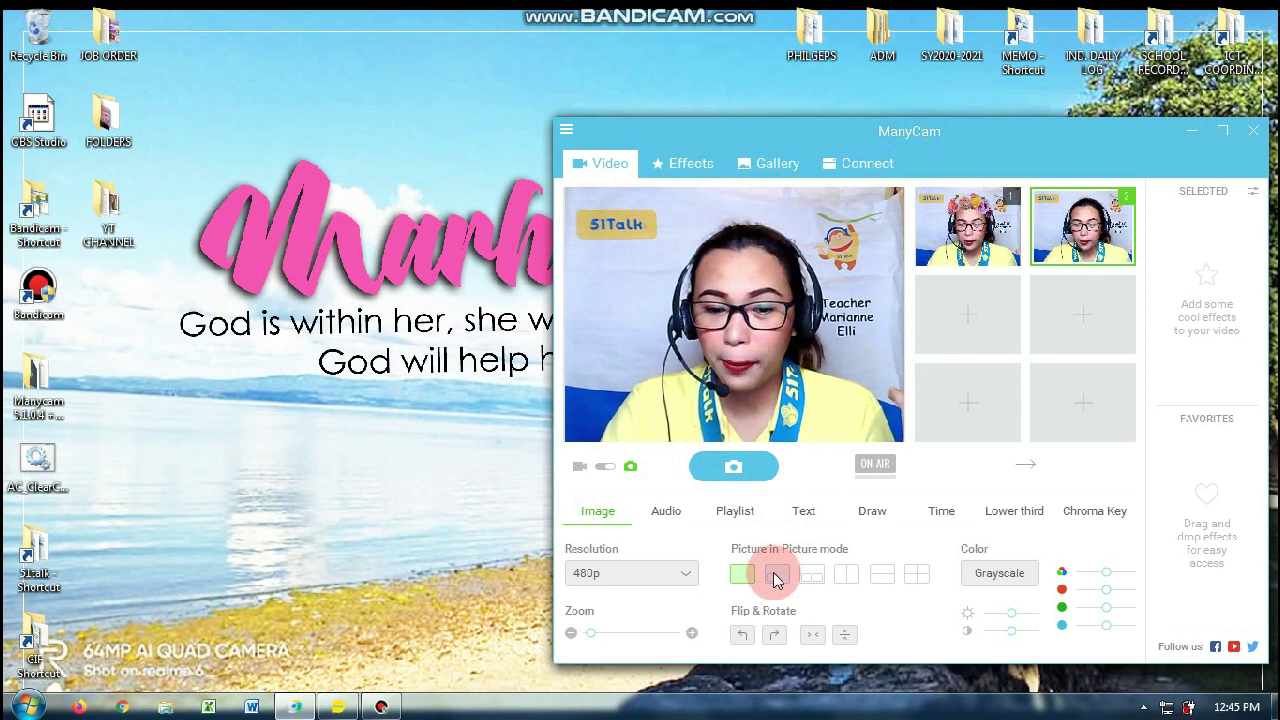
pyautogui.click(777, 582)
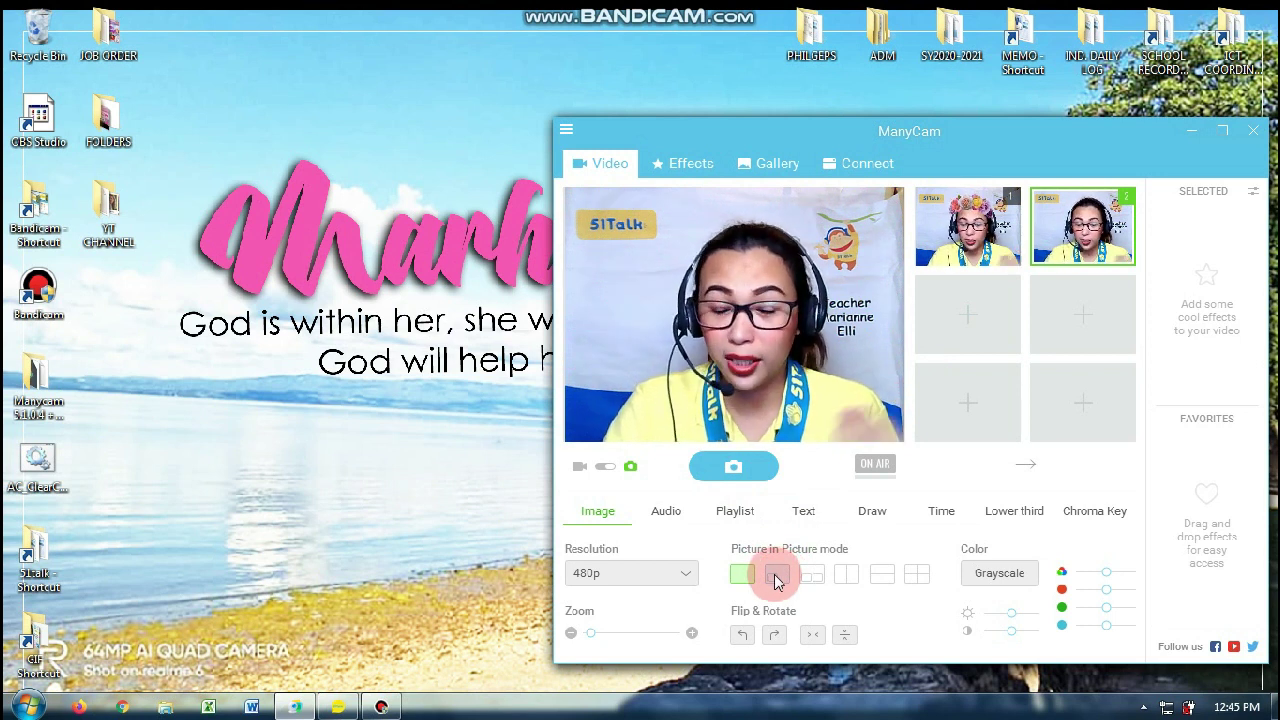
pyautogui.click(671, 389)
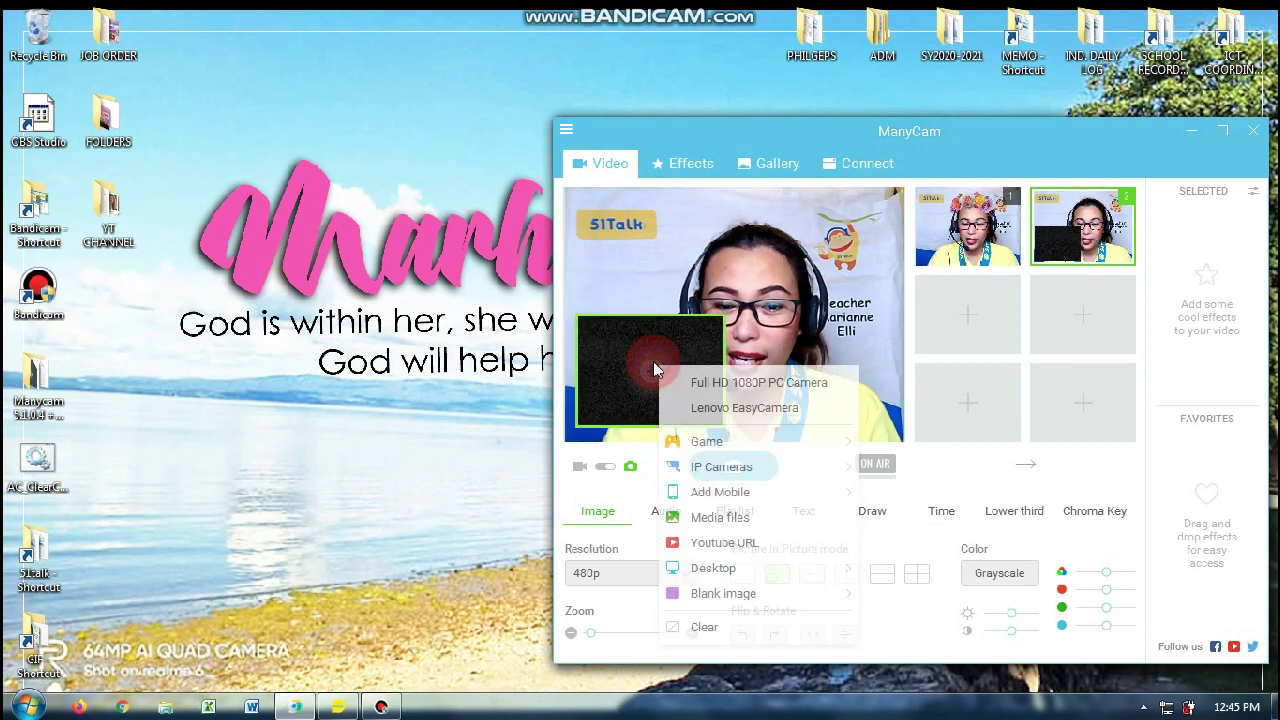
pyautogui.click(716, 519)
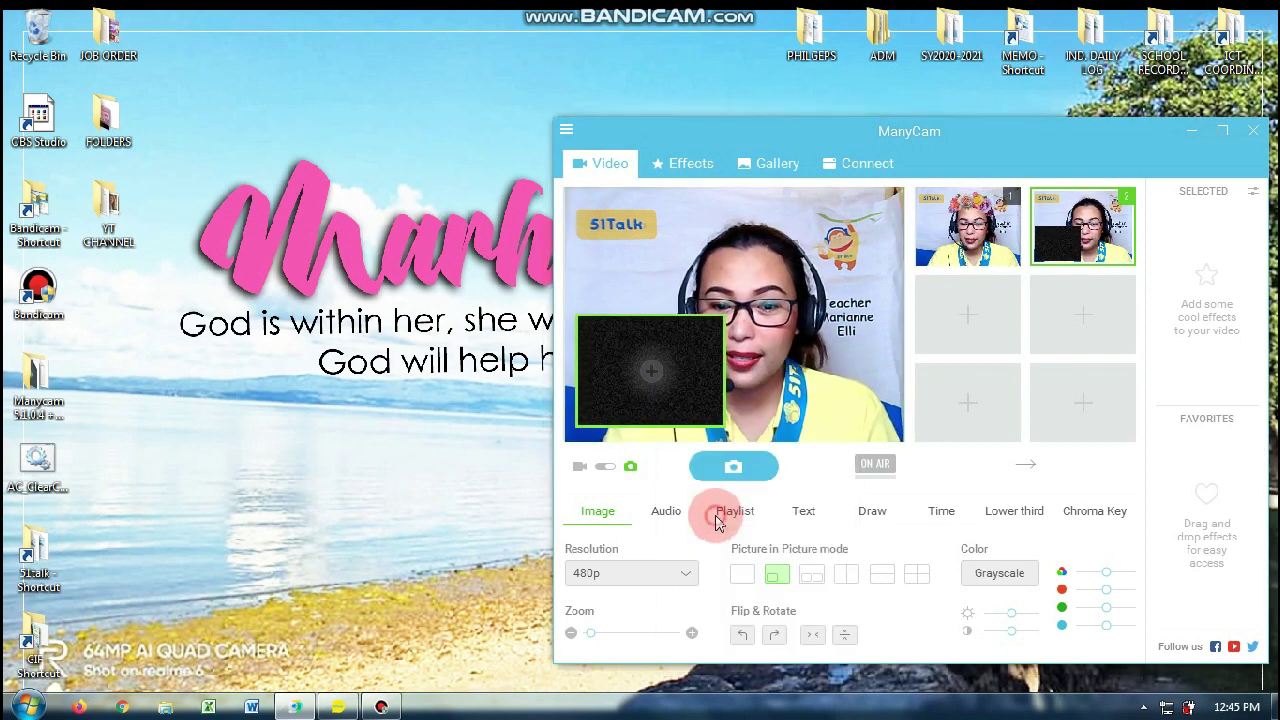
pyautogui.doubleClick(405, 370)
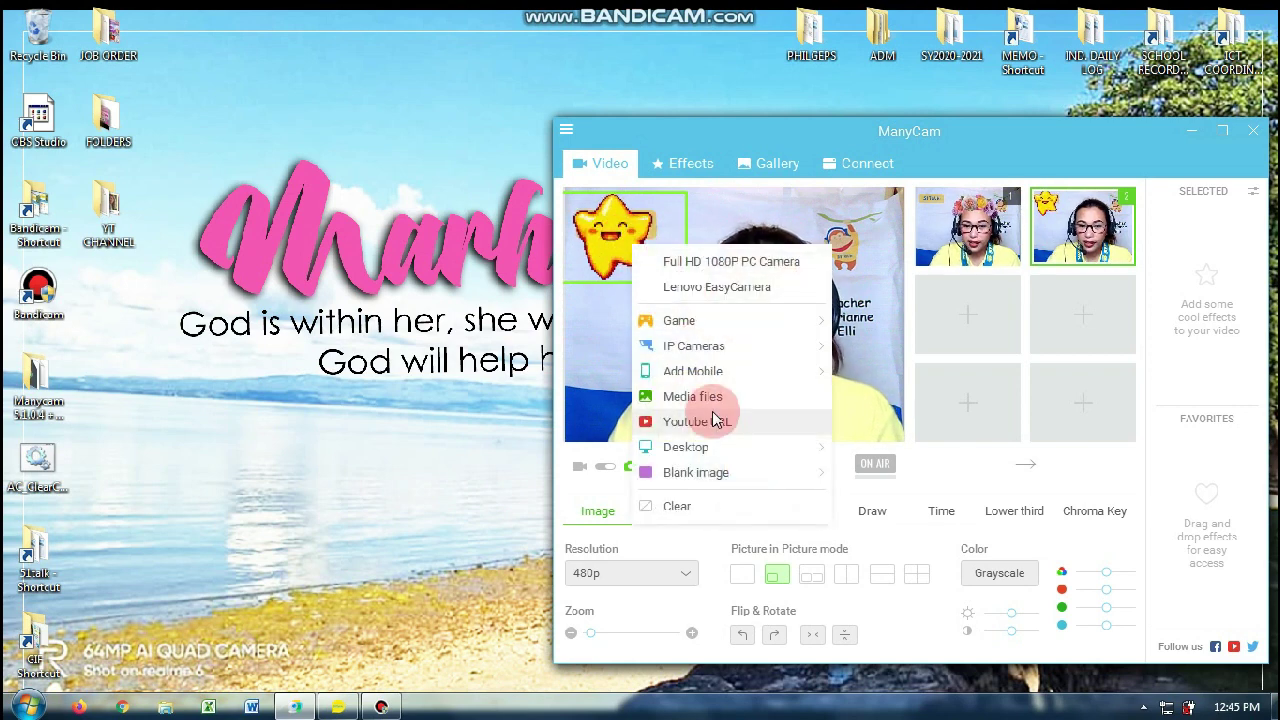
# Step: Replace the inset image with the Hello emoji from the media files
pyautogui.click(700, 398)
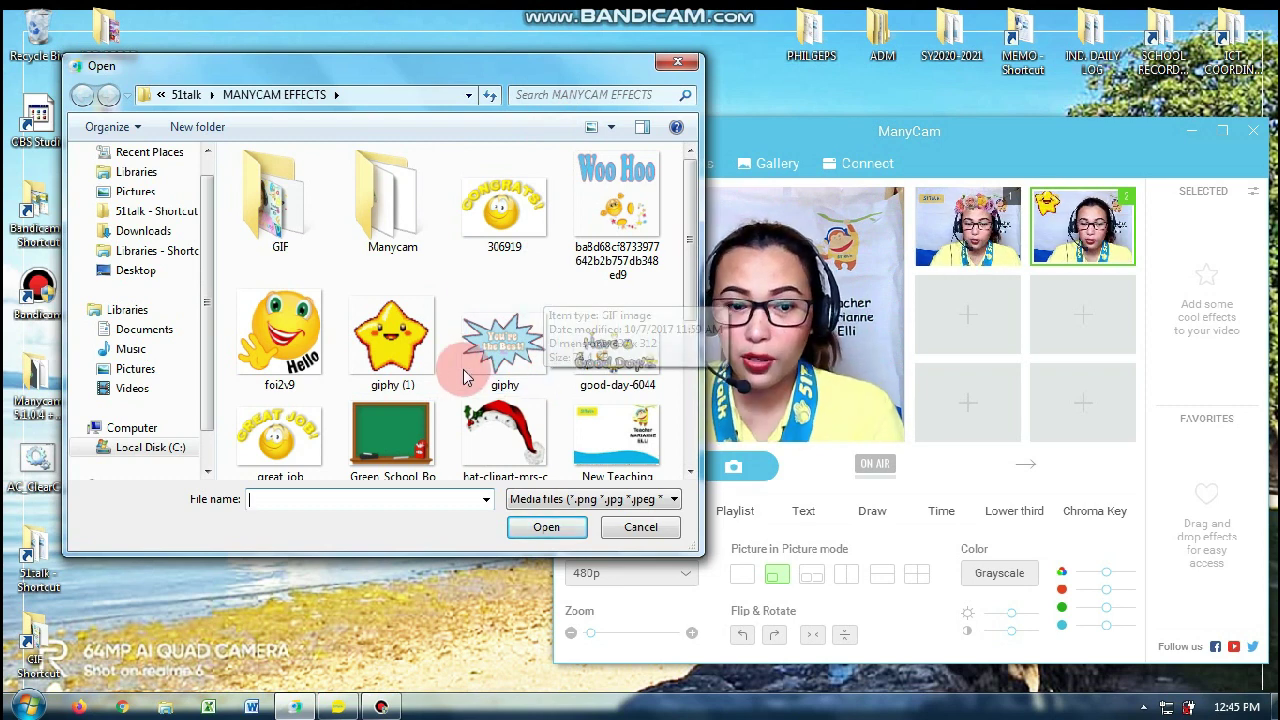
pyautogui.click(537, 362)
pyautogui.scroll(-3, 537, 362)
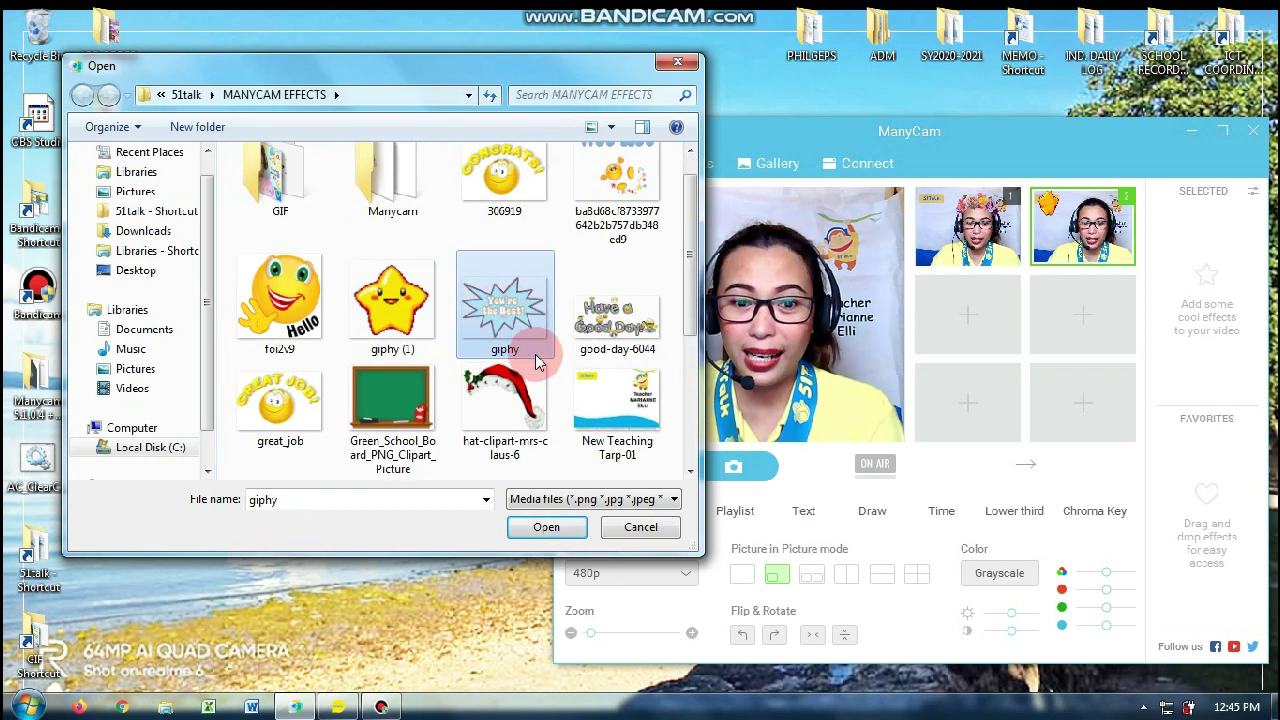
pyautogui.scroll(3, 537, 362)
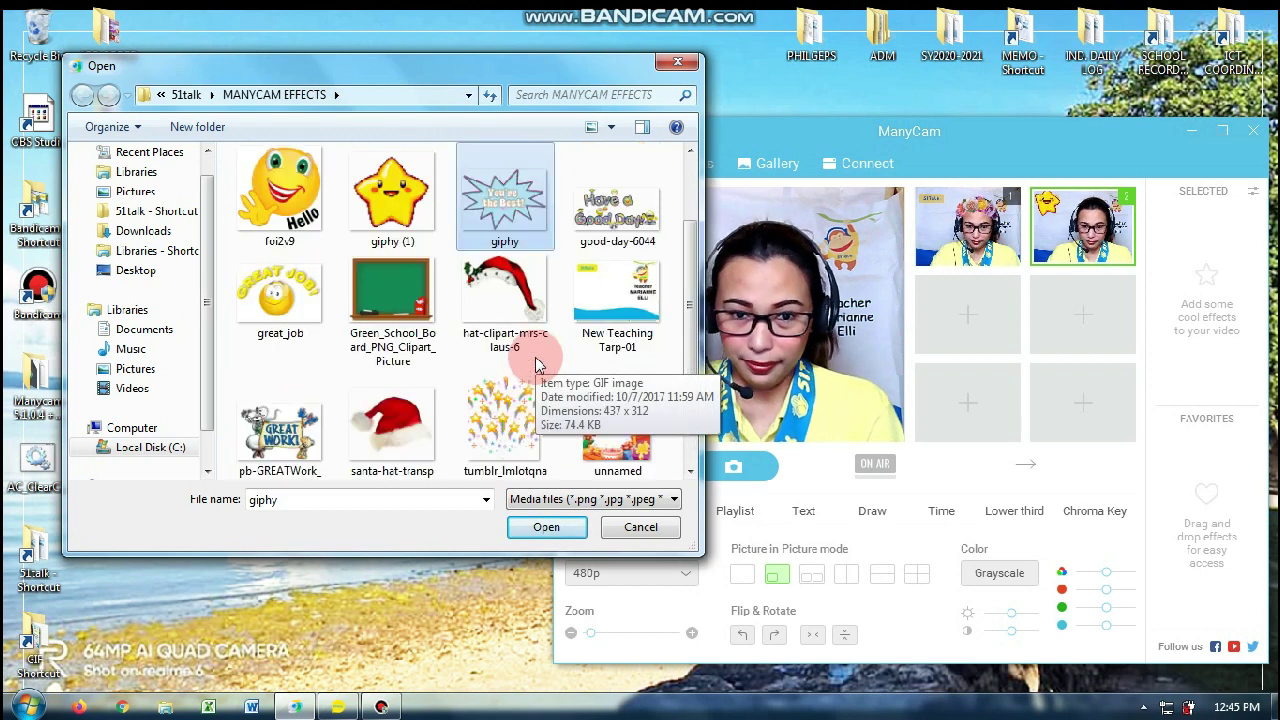
pyautogui.doubleClick(280, 340)
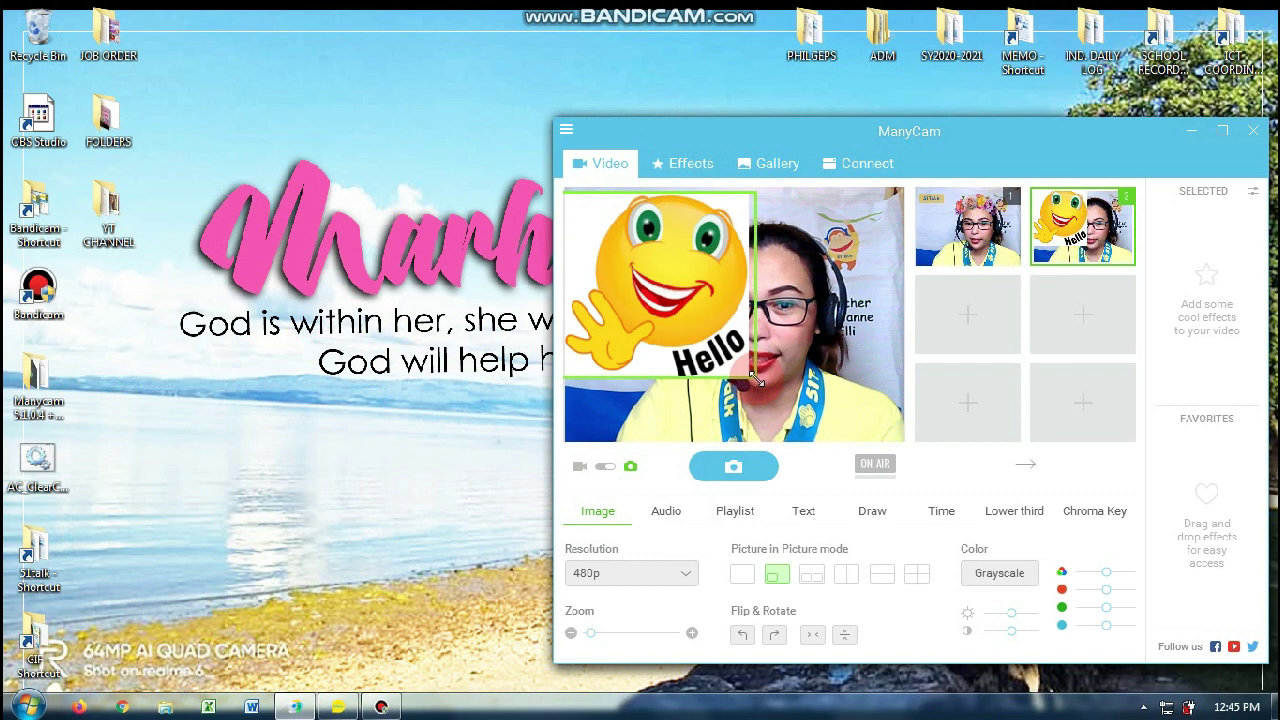
# Step: Load the Congrats emoji, then the smiling yellow star image, as the overlay
pyautogui.click(636, 283)
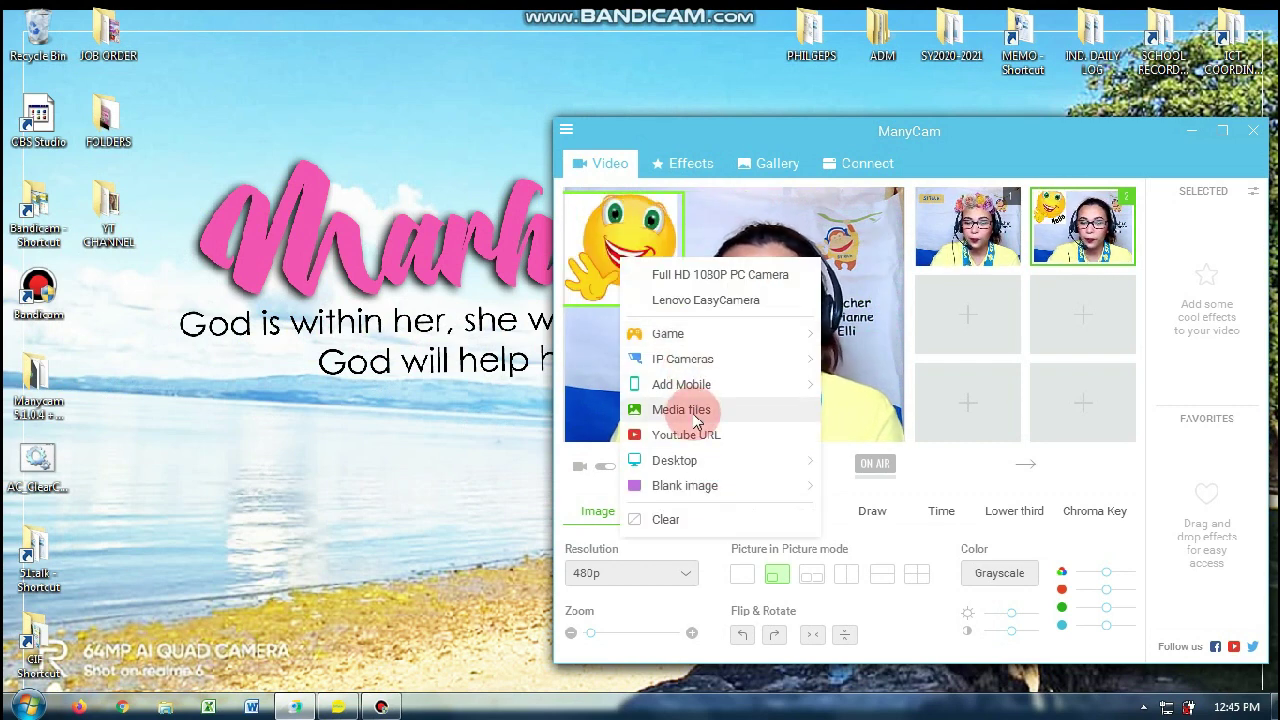
pyautogui.click(692, 408)
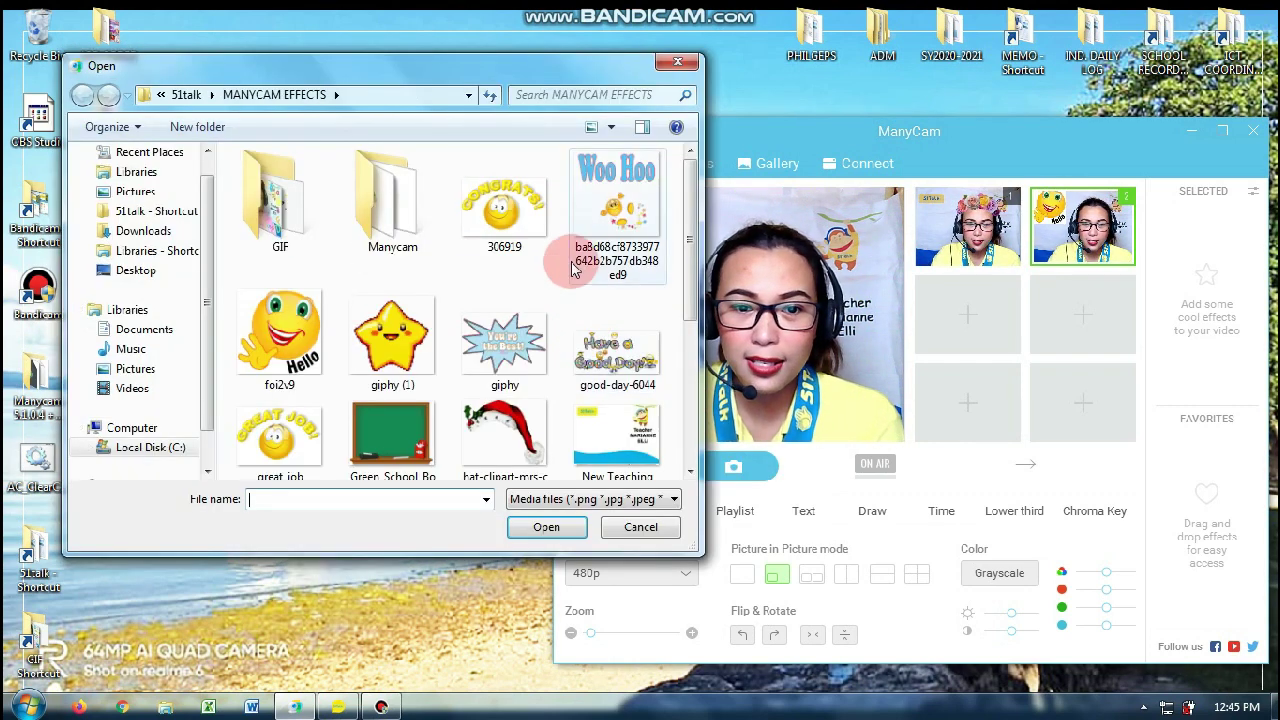
pyautogui.doubleClick(502, 210)
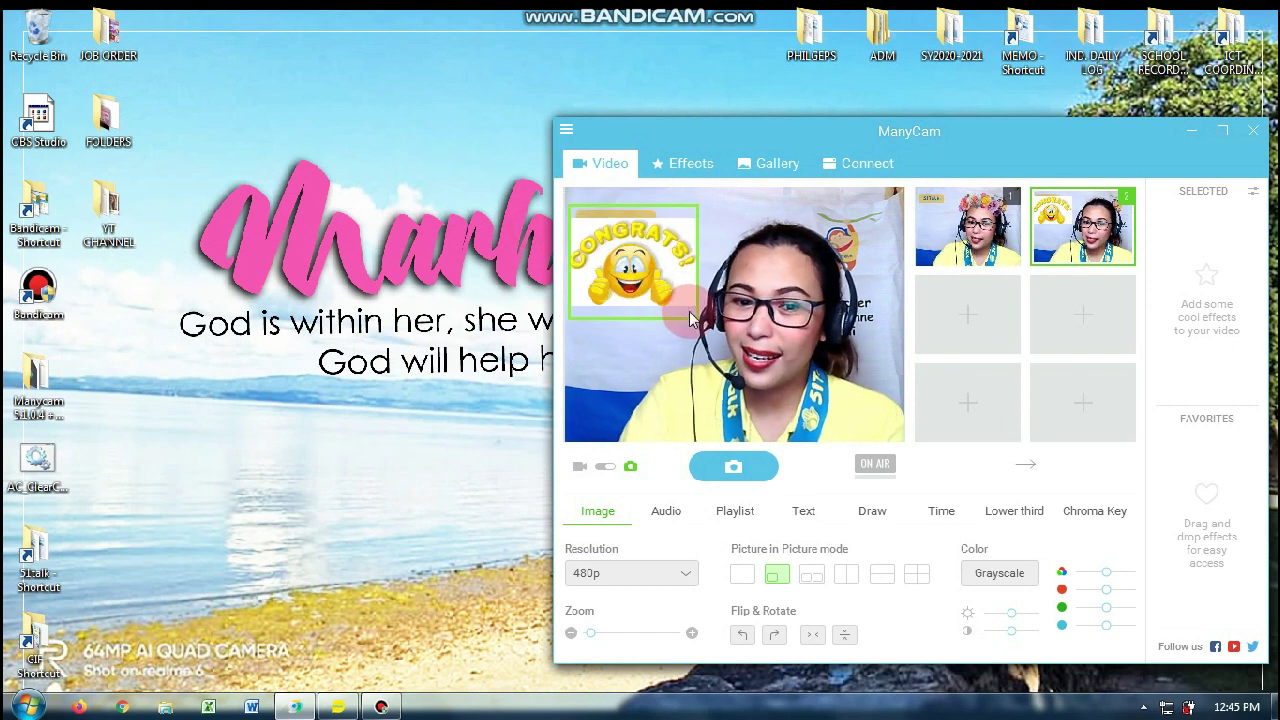
pyautogui.click(645, 278)
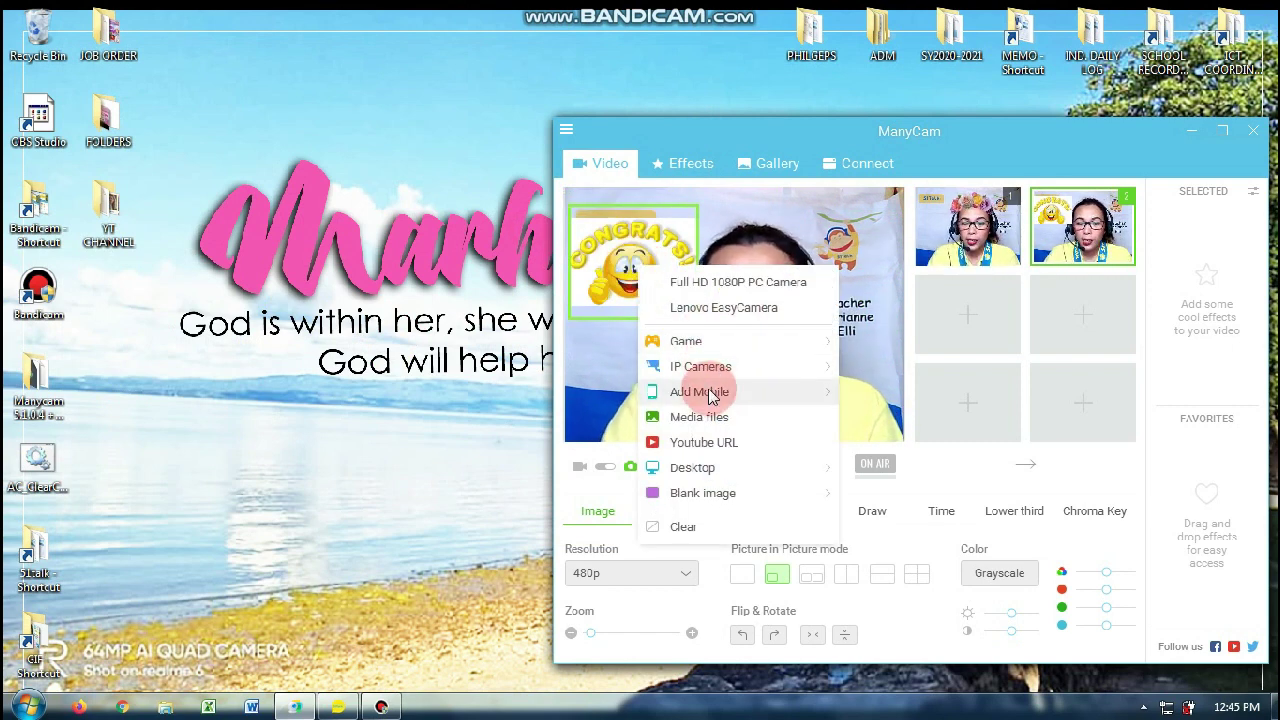
pyautogui.click(700, 417)
pyautogui.doubleClick(383, 282)
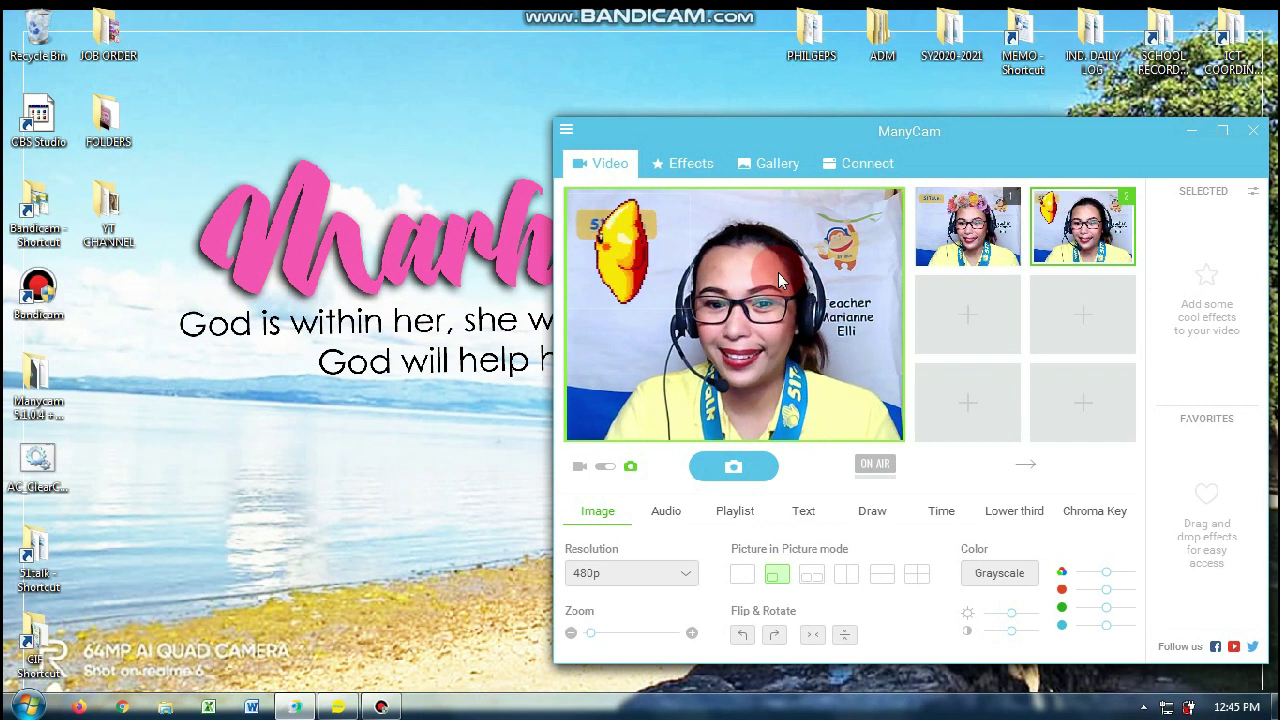
# Step: Search the effects for 'con' and add the Serpentine confetti effect
pyautogui.click(690, 163)
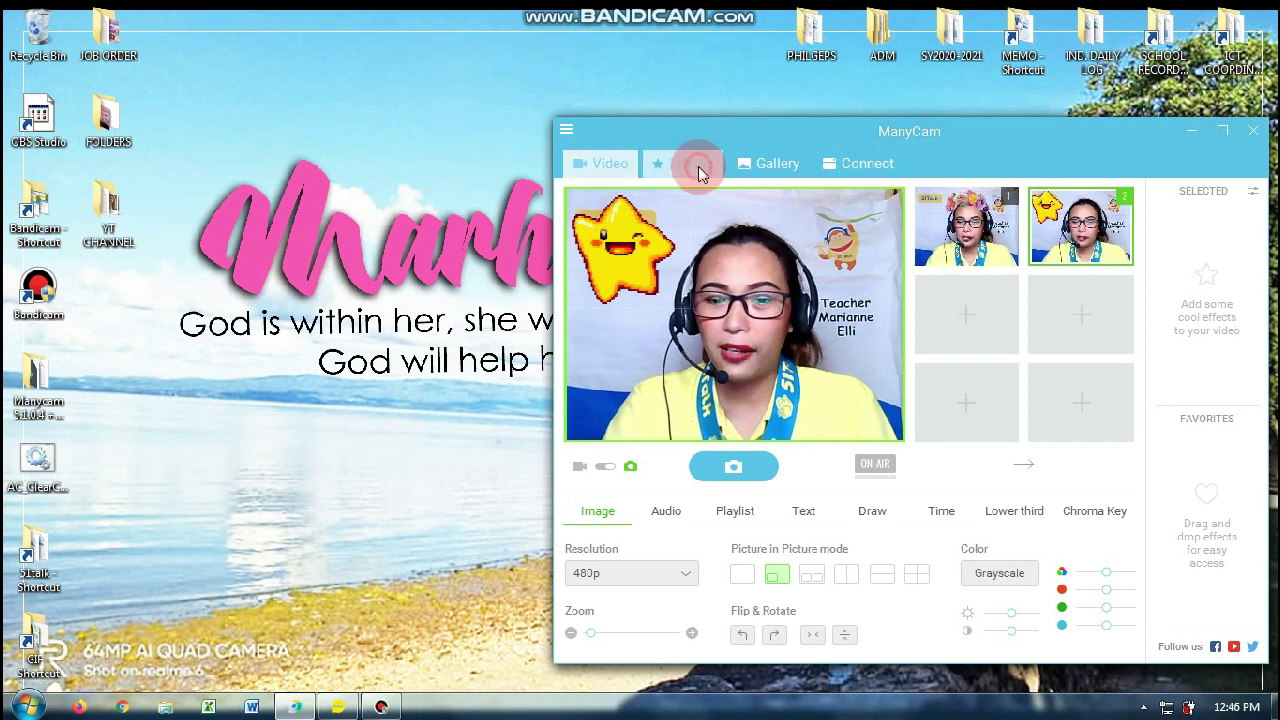
pyautogui.click(1064, 199)
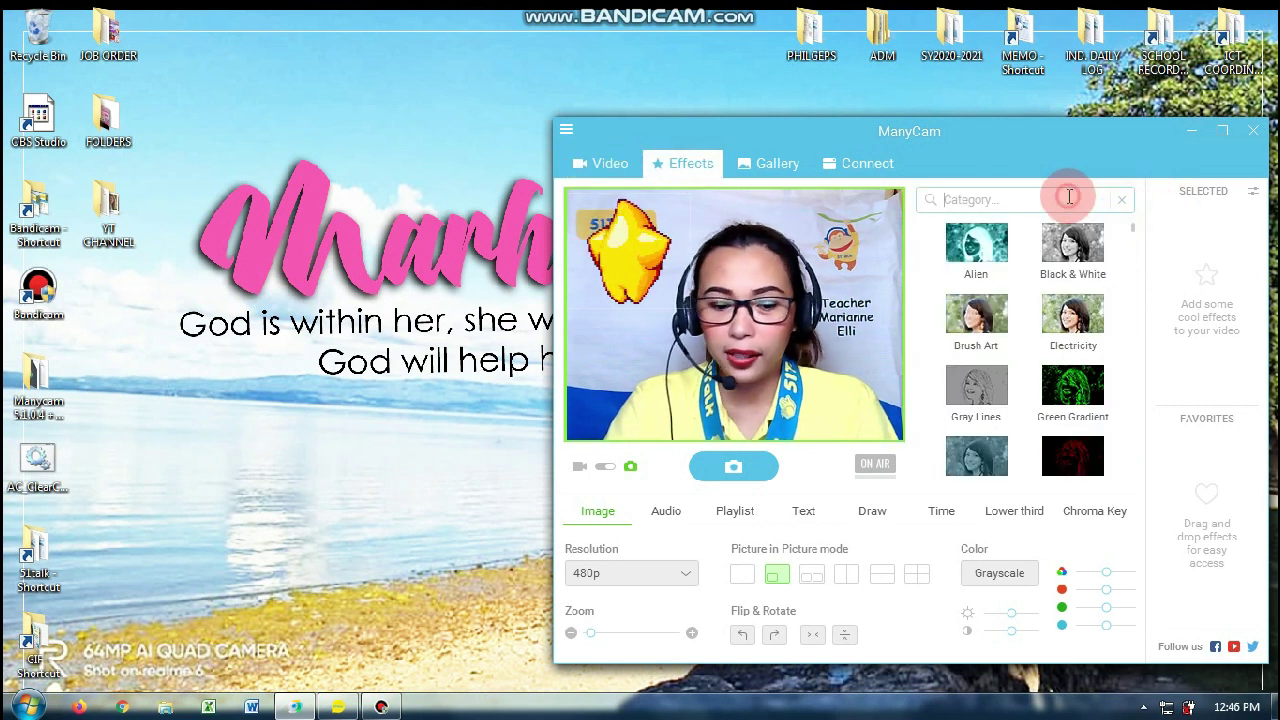
pyautogui.write('con')
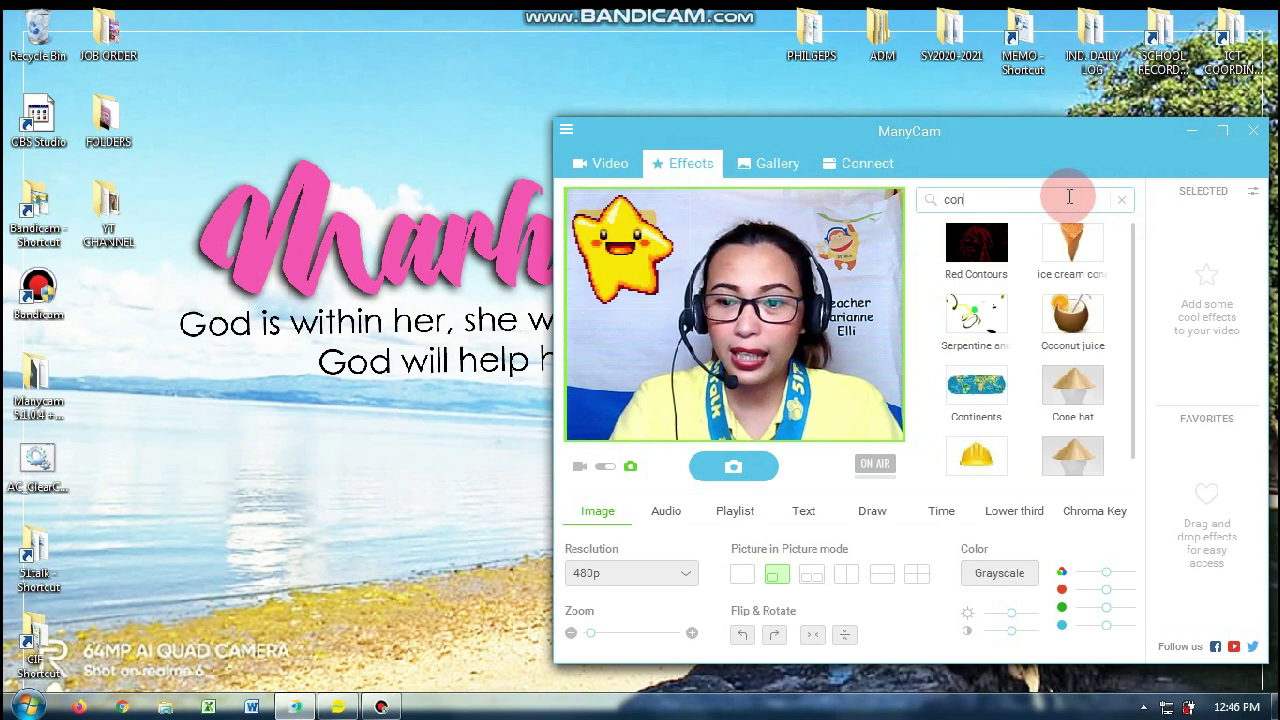
pyautogui.click(990, 320)
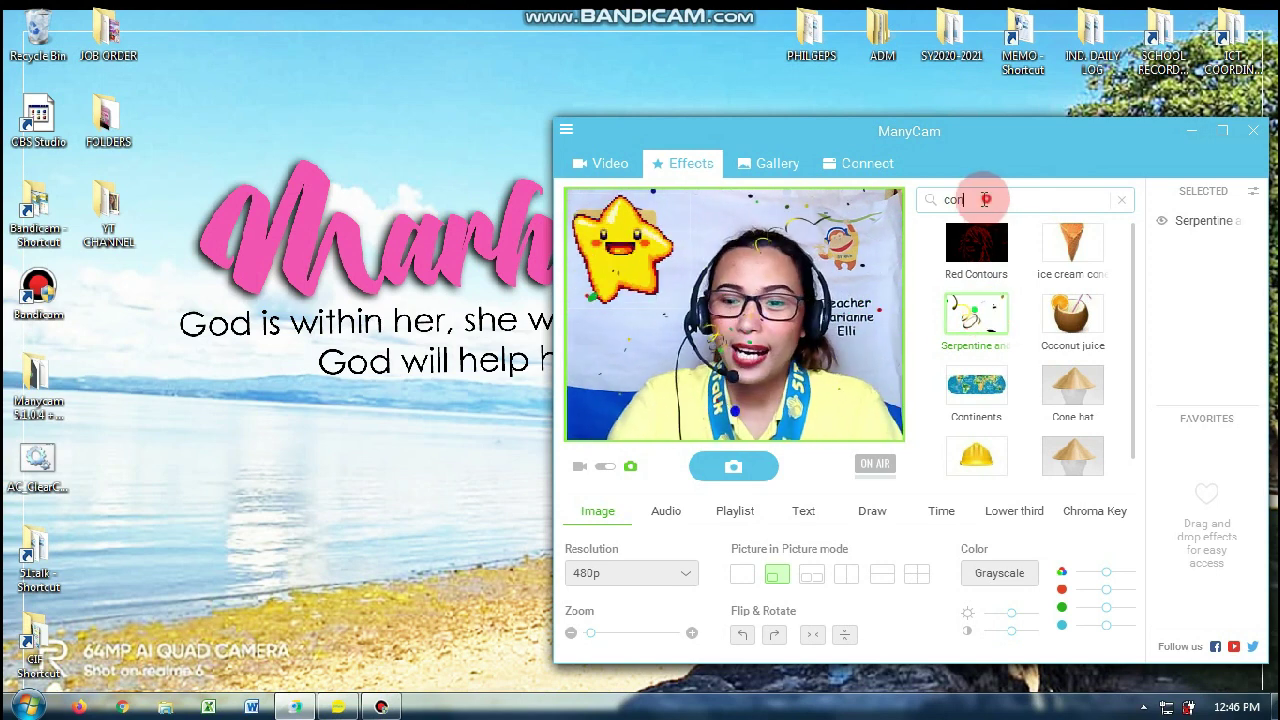
# Step: Search the effects for 'goo' and add the good job effect to the video
pyautogui.doubleClick(945, 200)
pyautogui.write('goo')
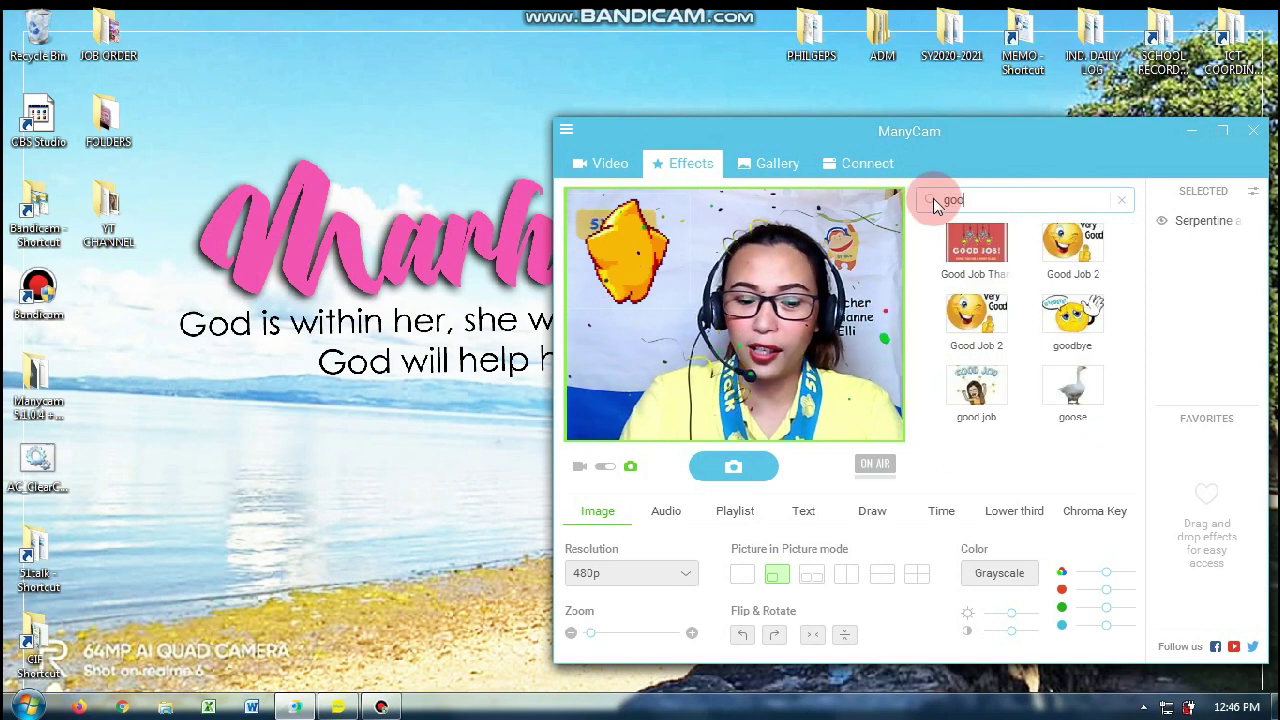
pyautogui.click(970, 400)
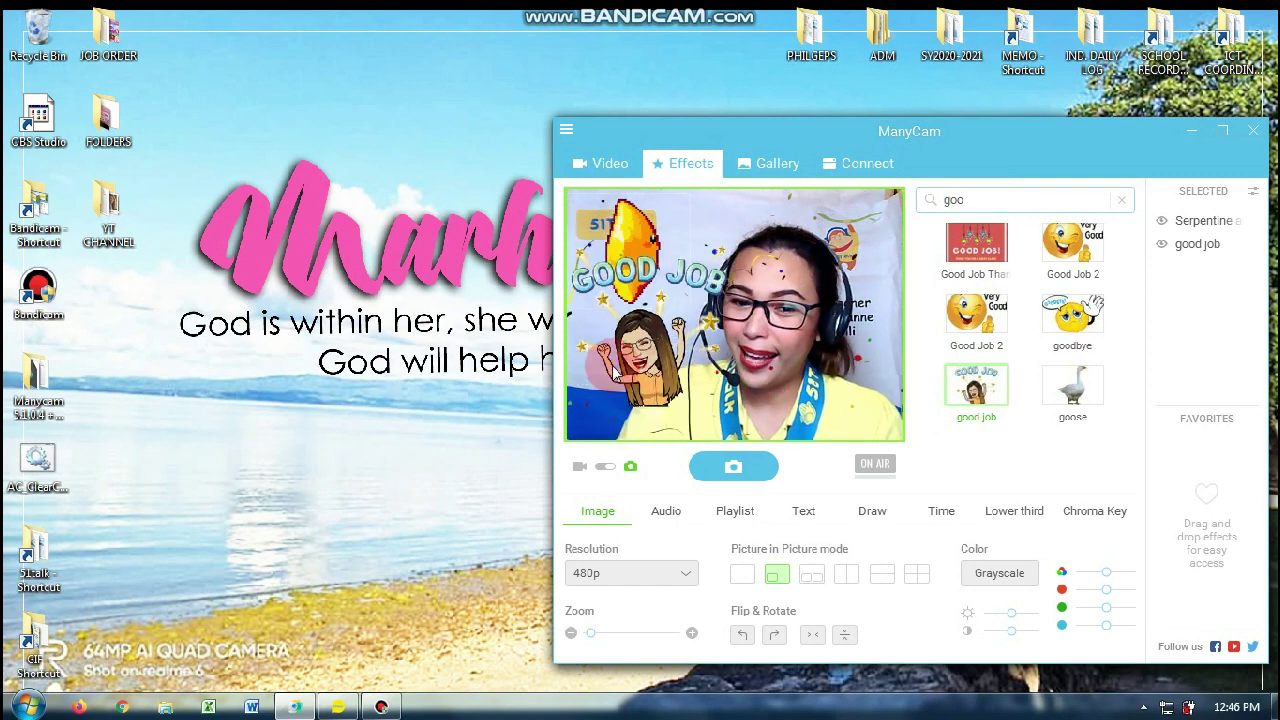
pyautogui.click(601, 440)
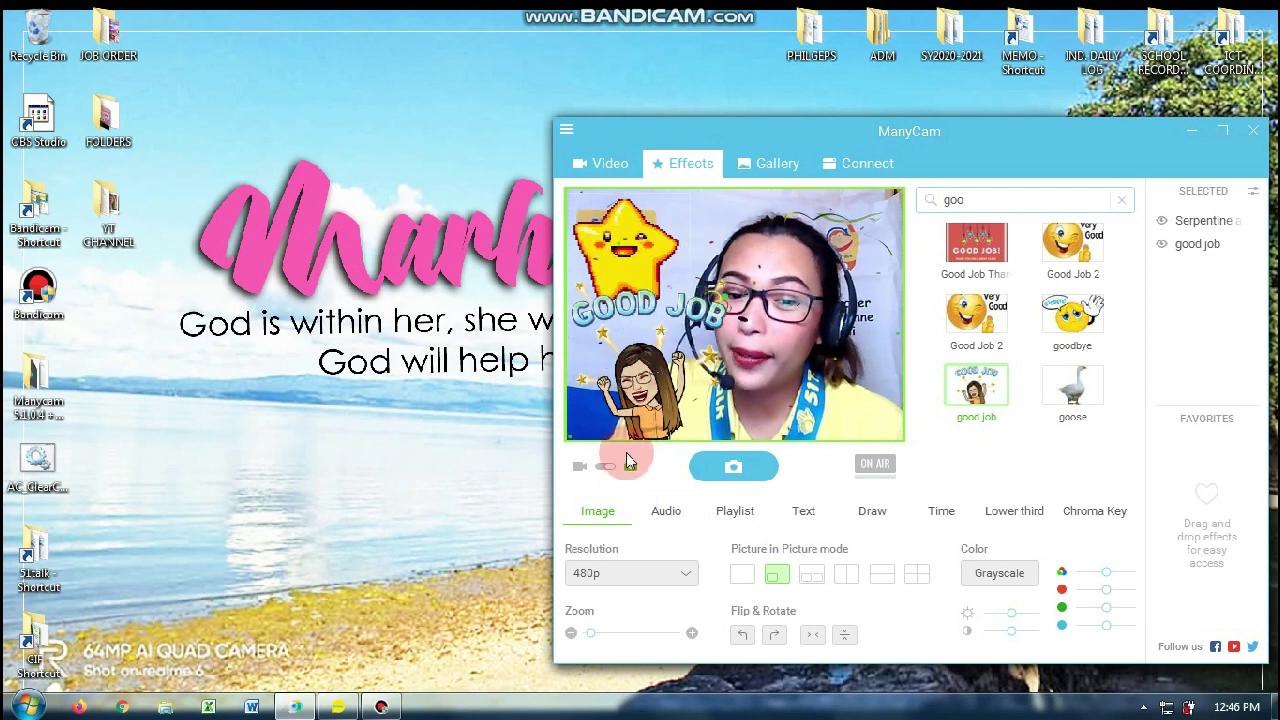
pyautogui.moveTo(618, 413); pyautogui.dragTo(565, 453)
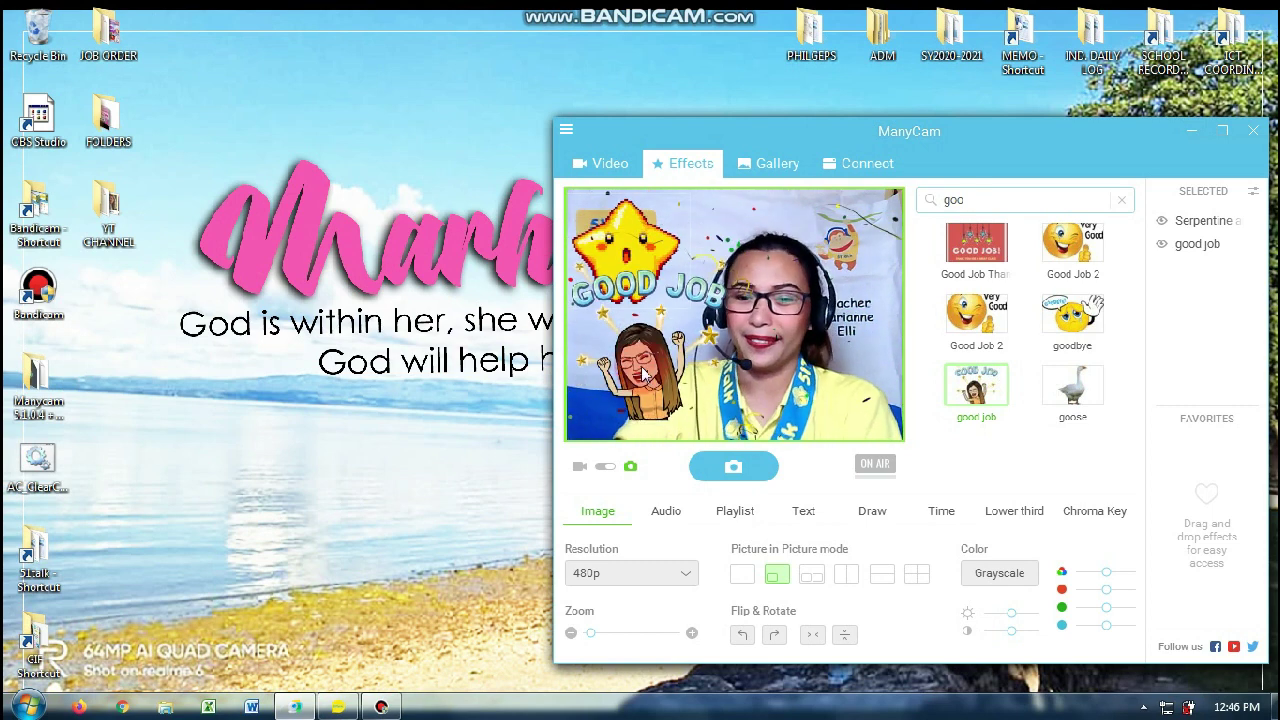
# Step: Move ManyCam out of the way and bring up the 51Talk lesson schedule
pyautogui.click(853, 334)
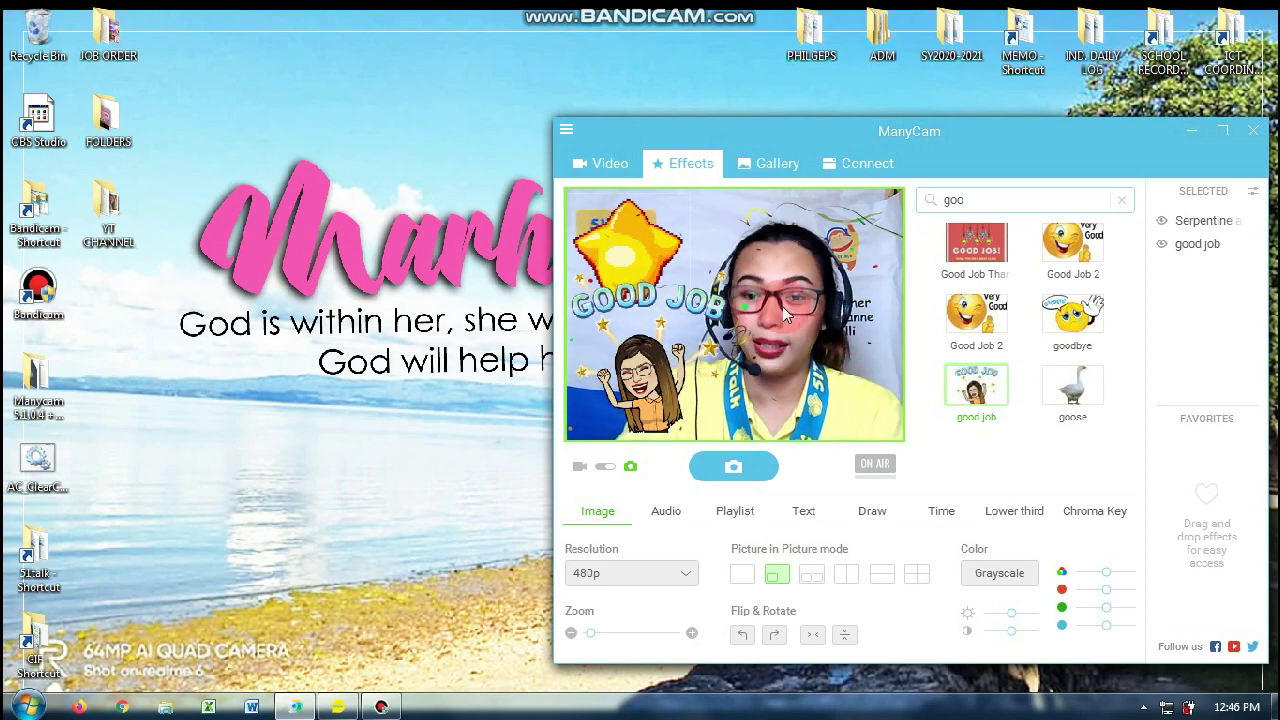
pyautogui.click(1040, 201)
pyautogui.moveTo(988, 133); pyautogui.dragTo(1035, 136)
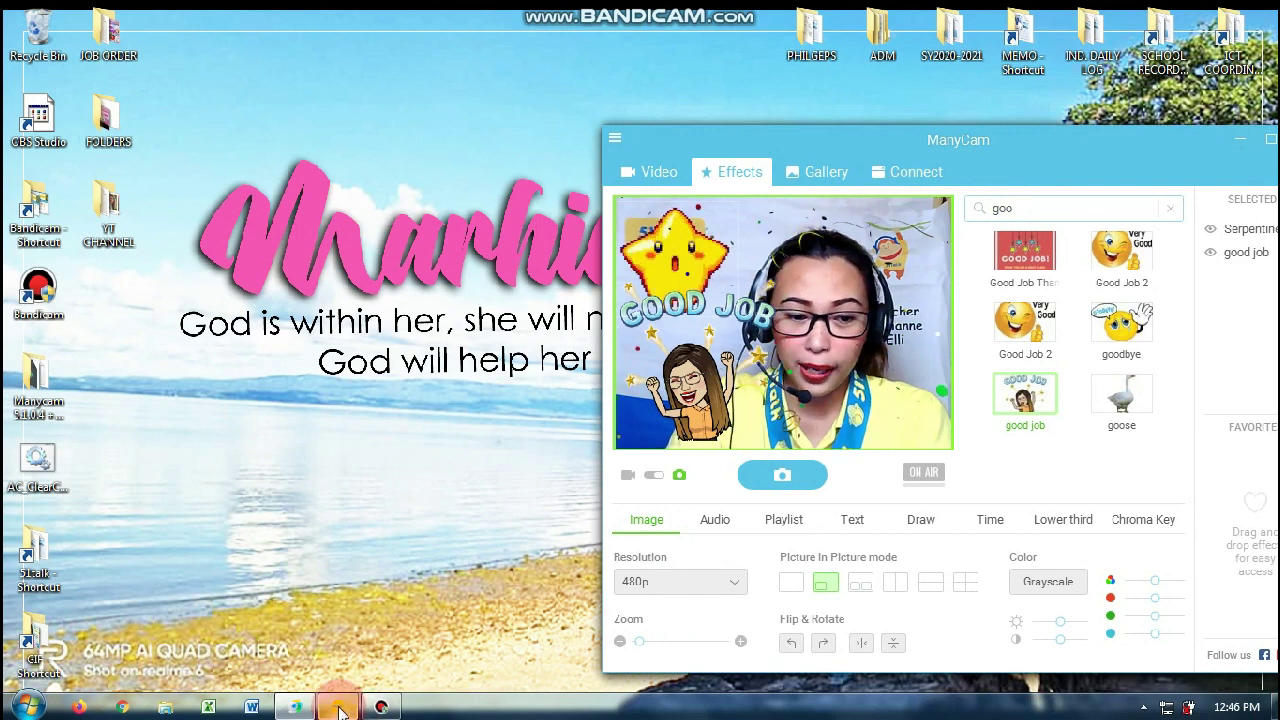
pyautogui.click(340, 707)
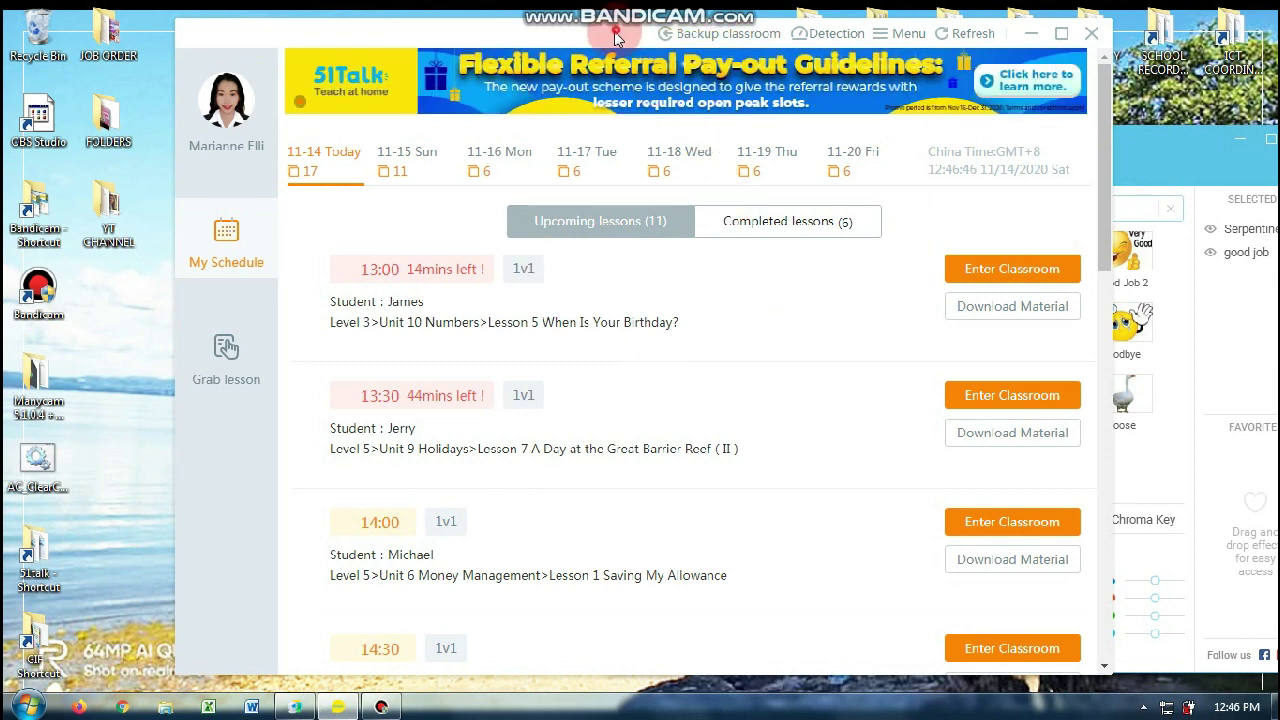
# Step: Enter the 13:30 Great Barrier Reef classroom, restore its window smaller, and return to ManyCam
pyautogui.moveTo(615, 37); pyautogui.dragTo(445, 51)
pyautogui.click(855, 415)
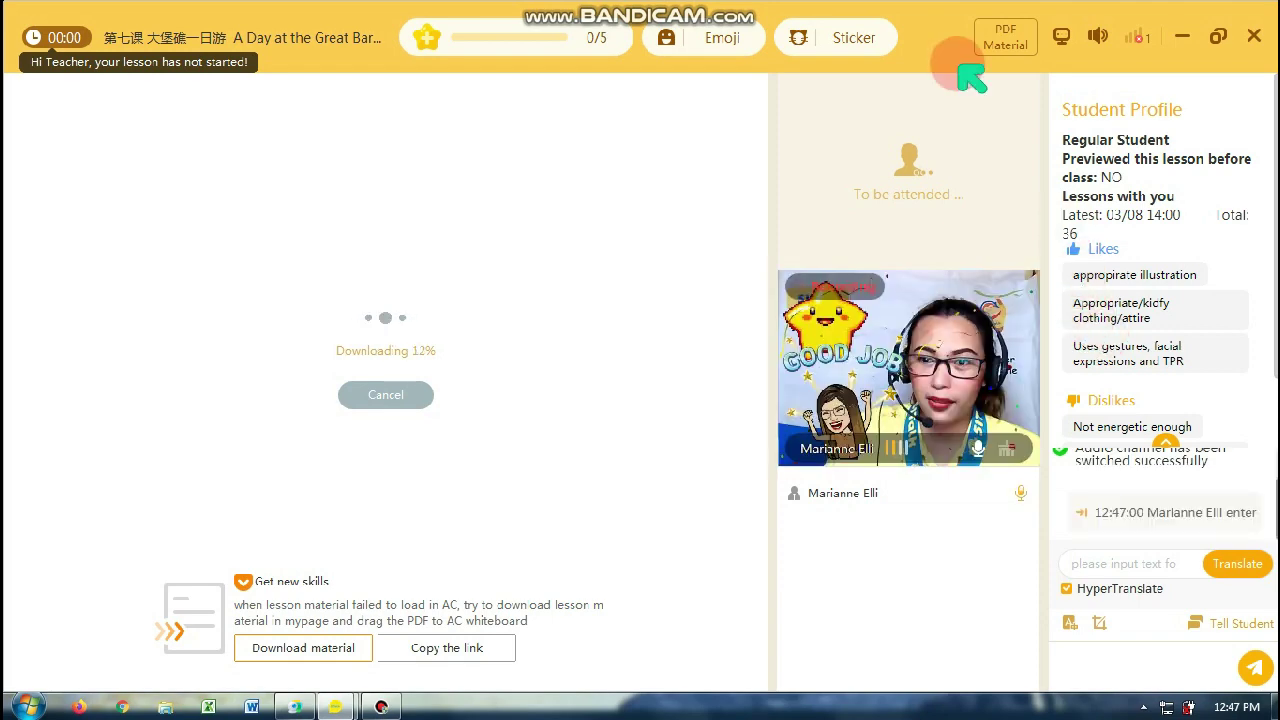
pyautogui.moveTo(960, 67); pyautogui.dragTo(850, 74)
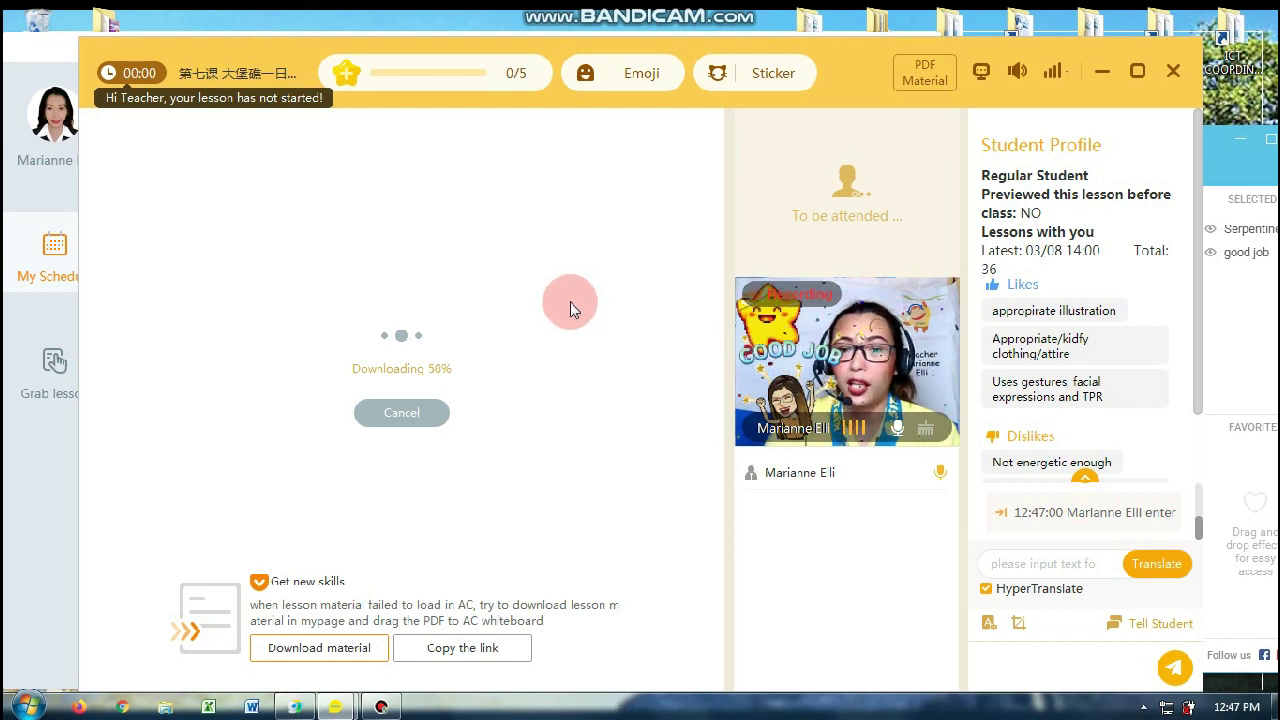
pyautogui.moveTo(847, 72); pyautogui.dragTo(850, 78)
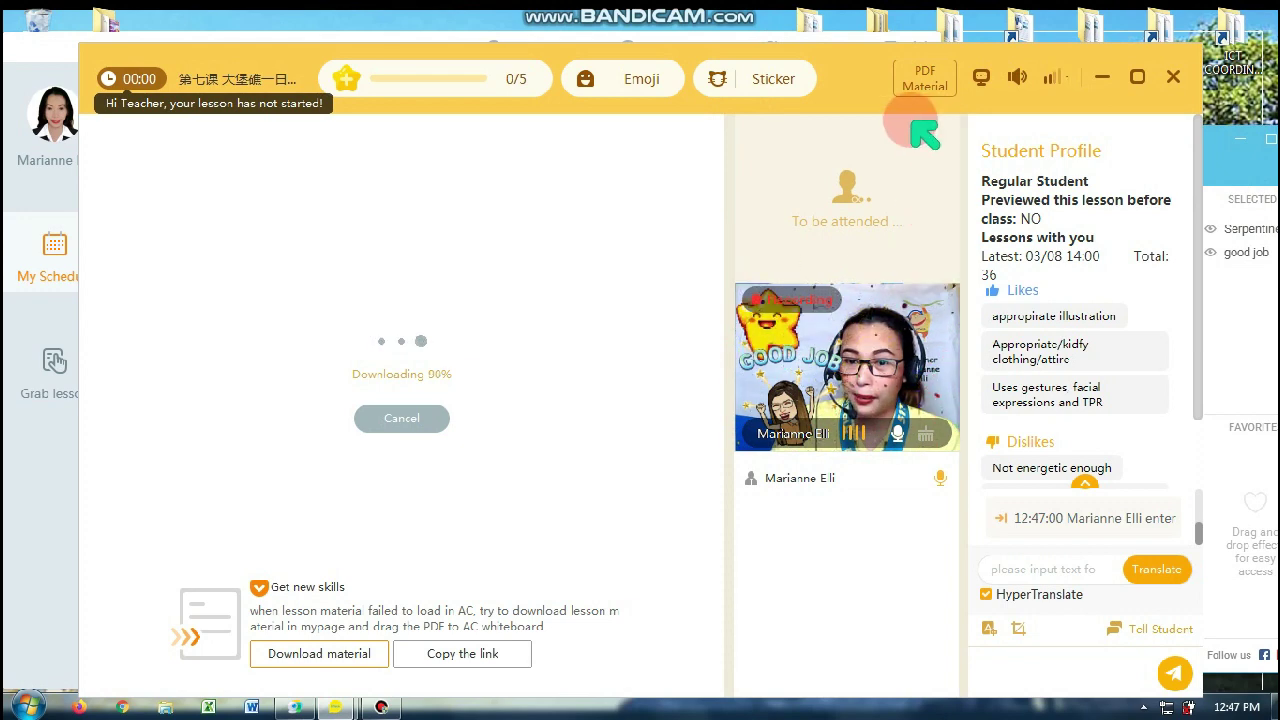
pyautogui.click(1240, 183)
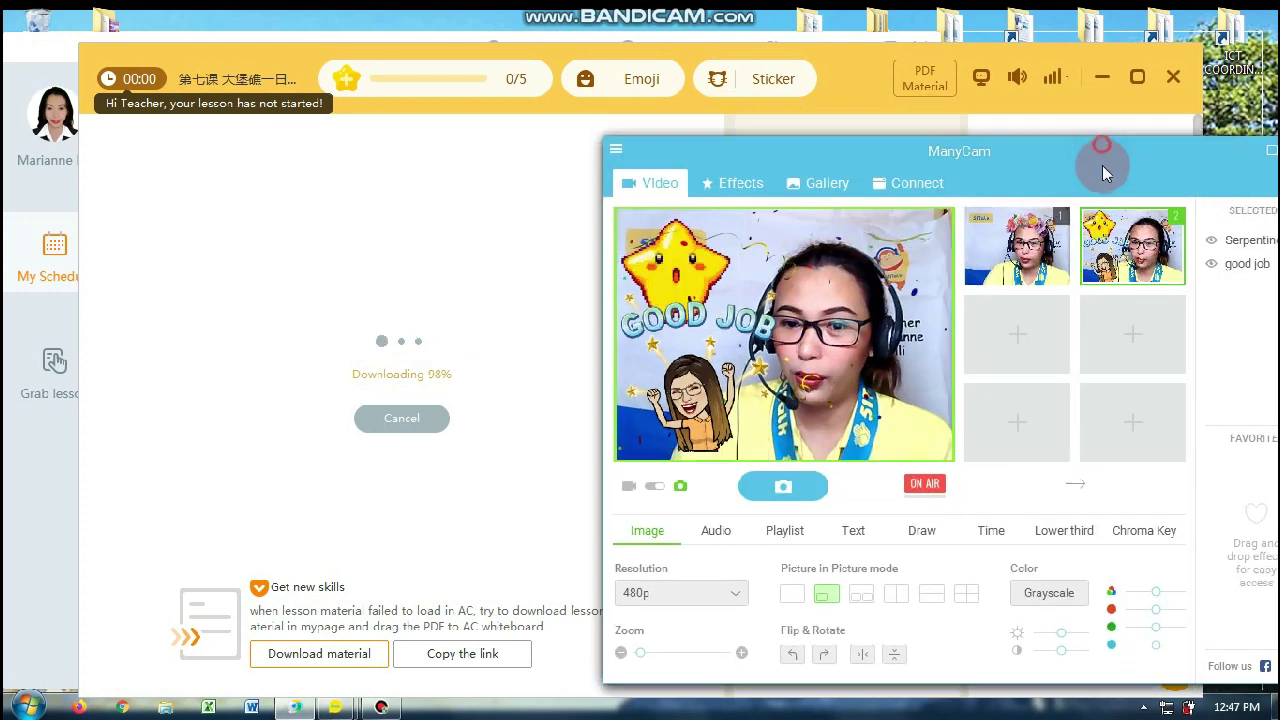
# Step: Move ManyCam over the classroom's left side, dismiss the CPU warning, and bring up the Desktop source options
pyautogui.moveTo(1099, 161); pyautogui.dragTo(478, 142)
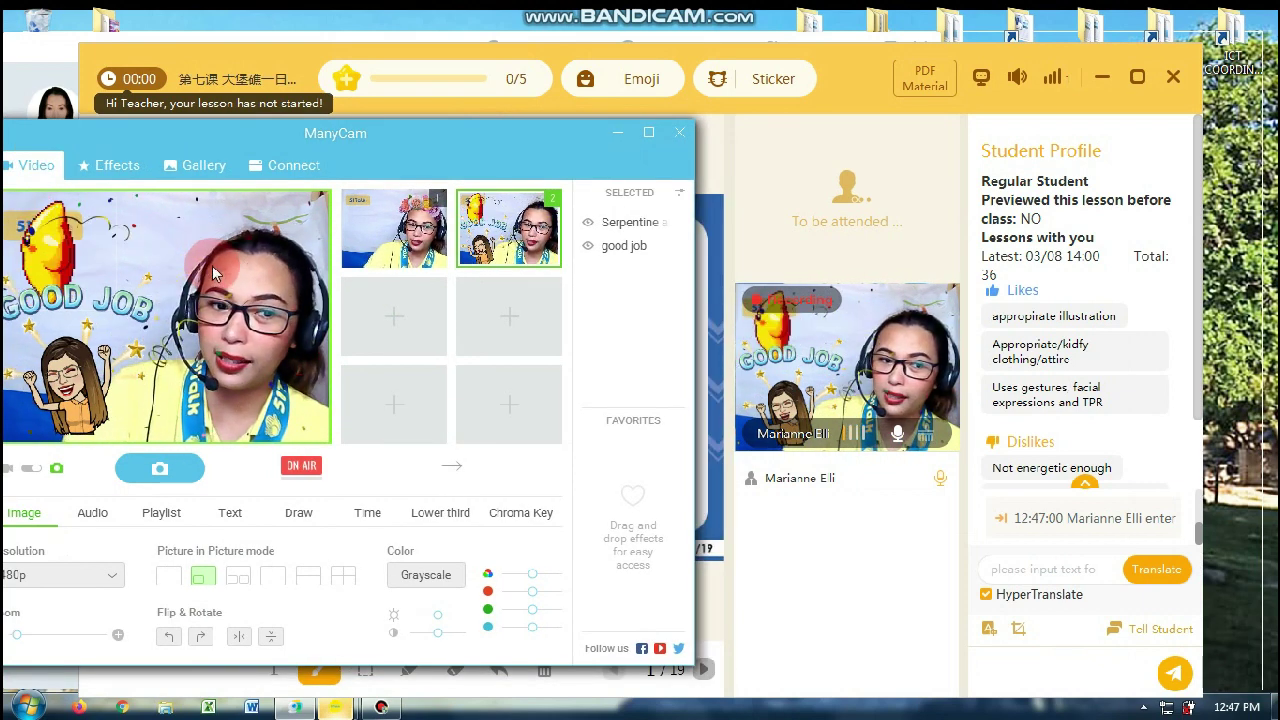
pyautogui.rightClick(213, 273)
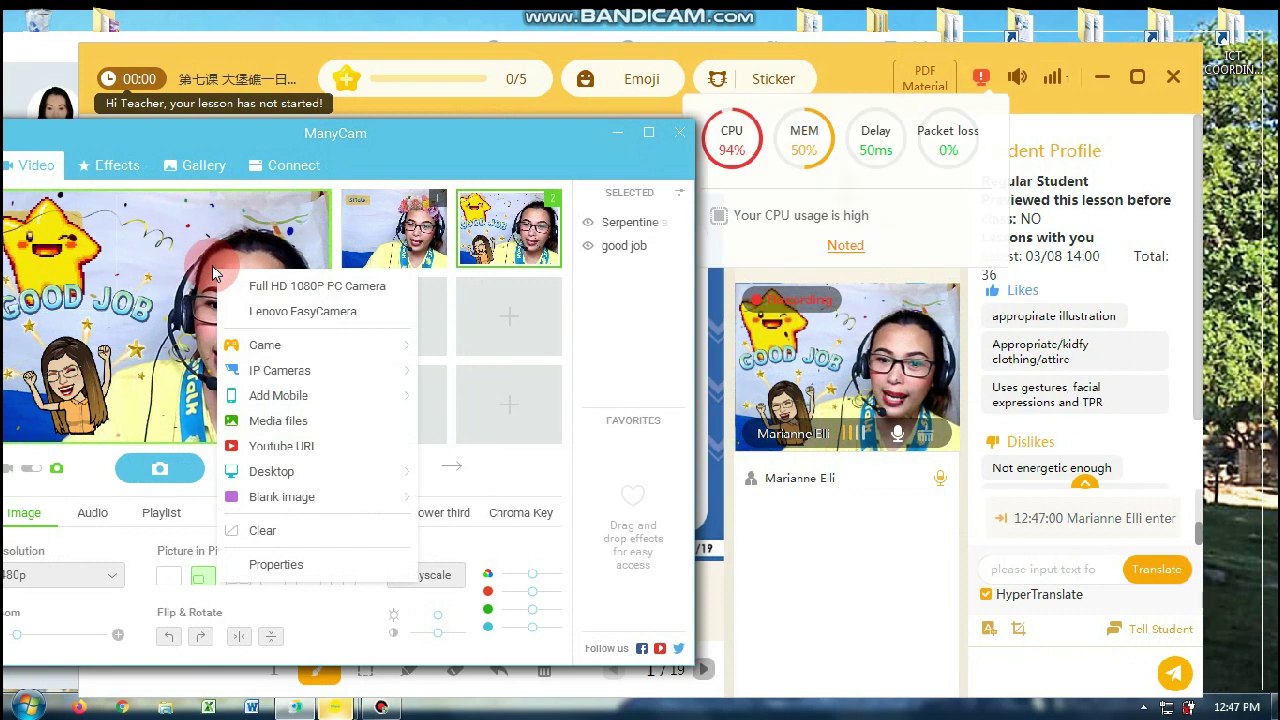
pyautogui.click(845, 245)
pyautogui.rightClick(213, 237)
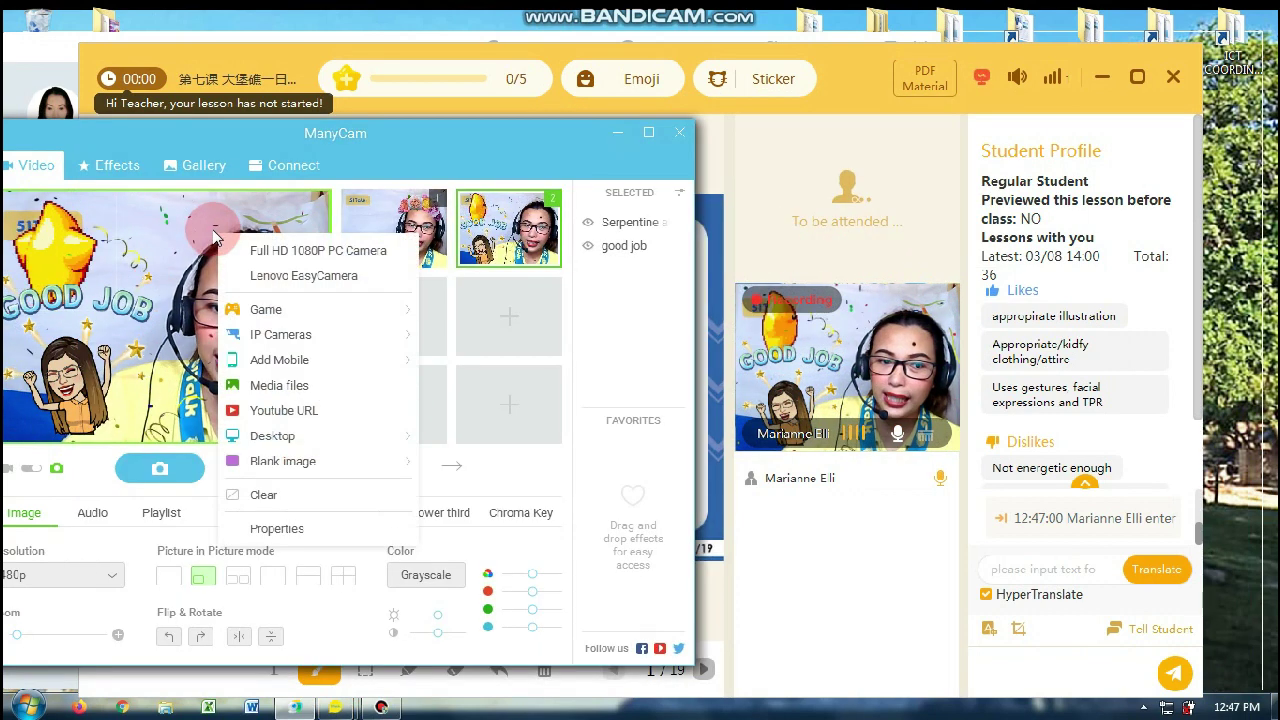
pyautogui.moveTo(287, 441)
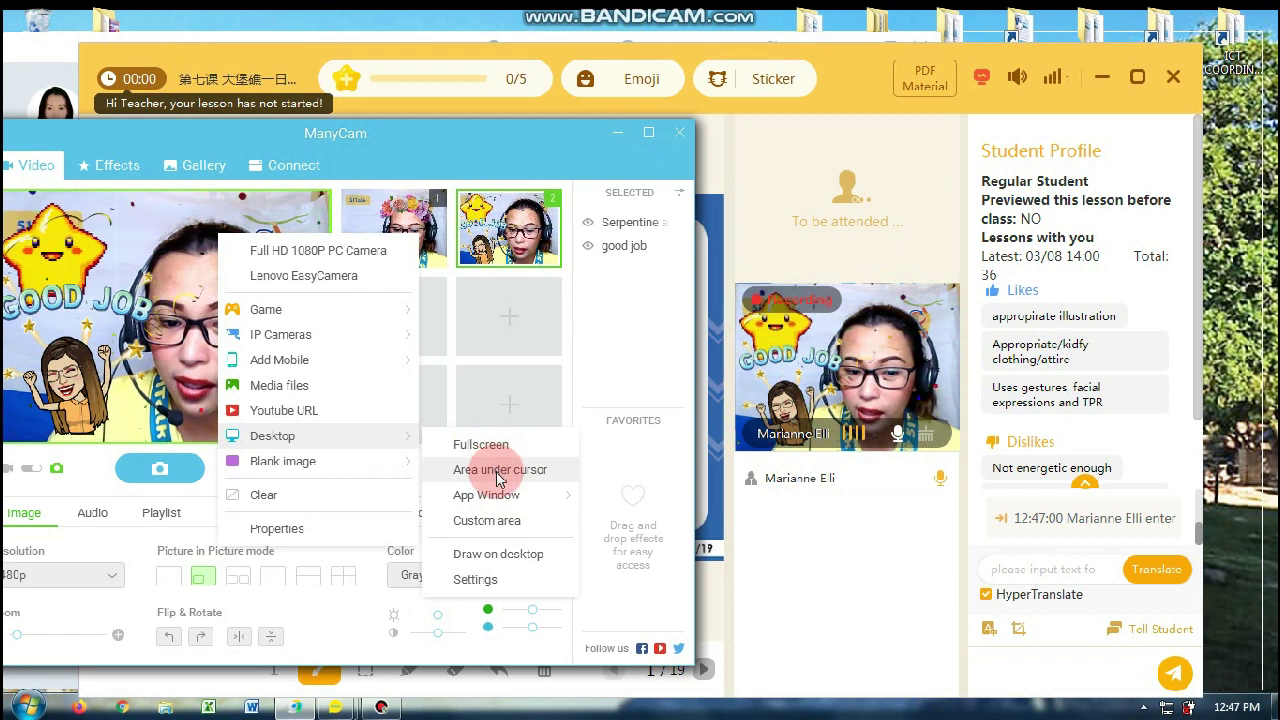
# Step: Capture a custom 269x130 desktop area covering the student video tile
pyautogui.click(510, 530)
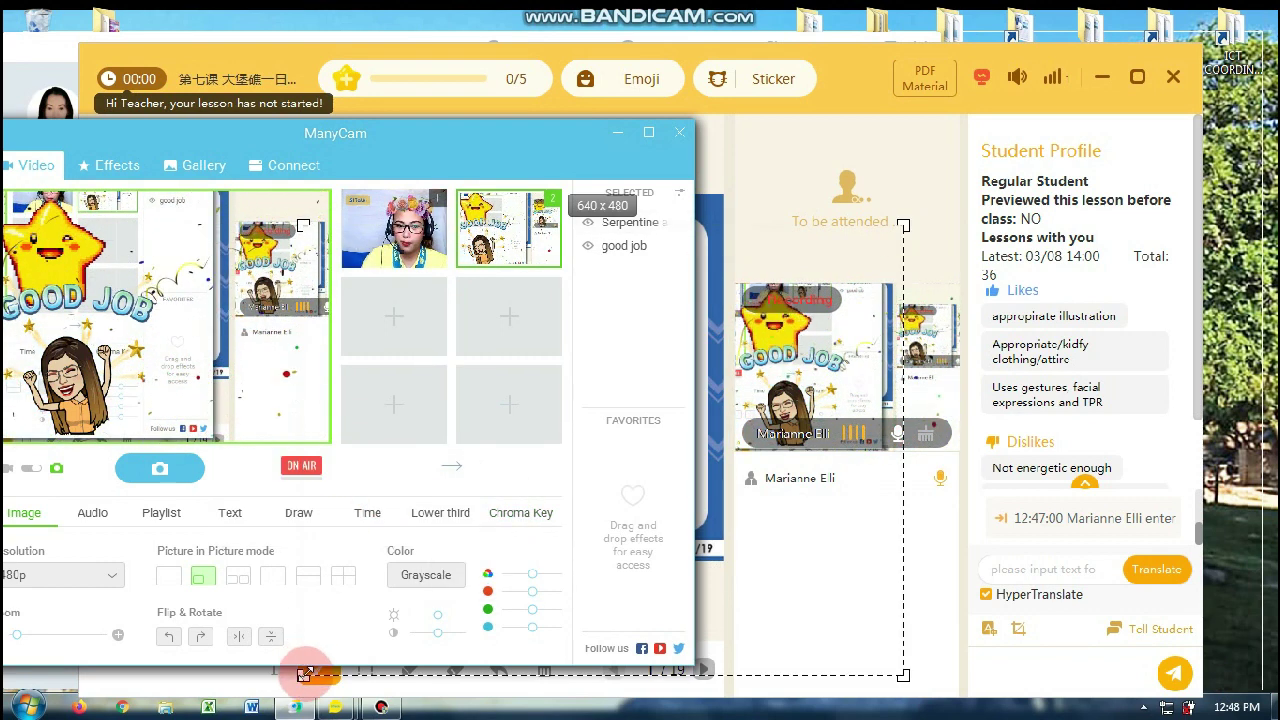
pyautogui.moveTo(303, 673); pyautogui.dragTo(597, 435)
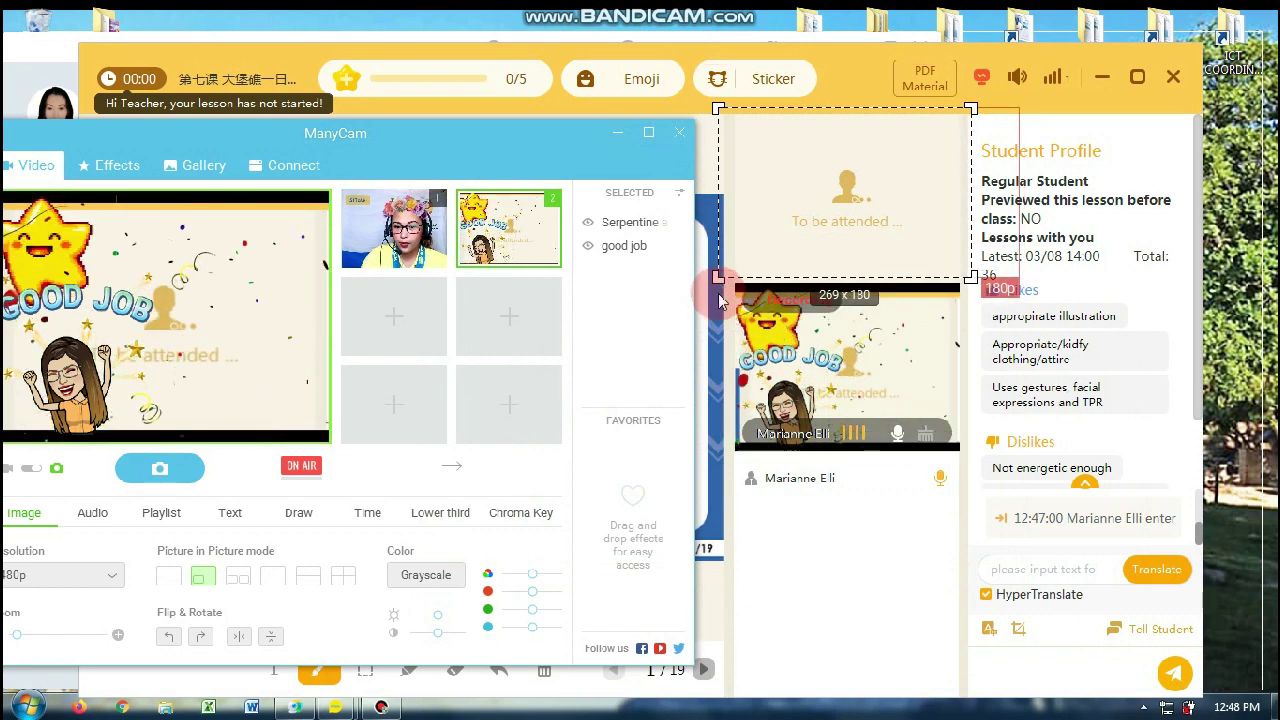
pyautogui.moveTo(383, 142); pyautogui.dragTo(430, 336)
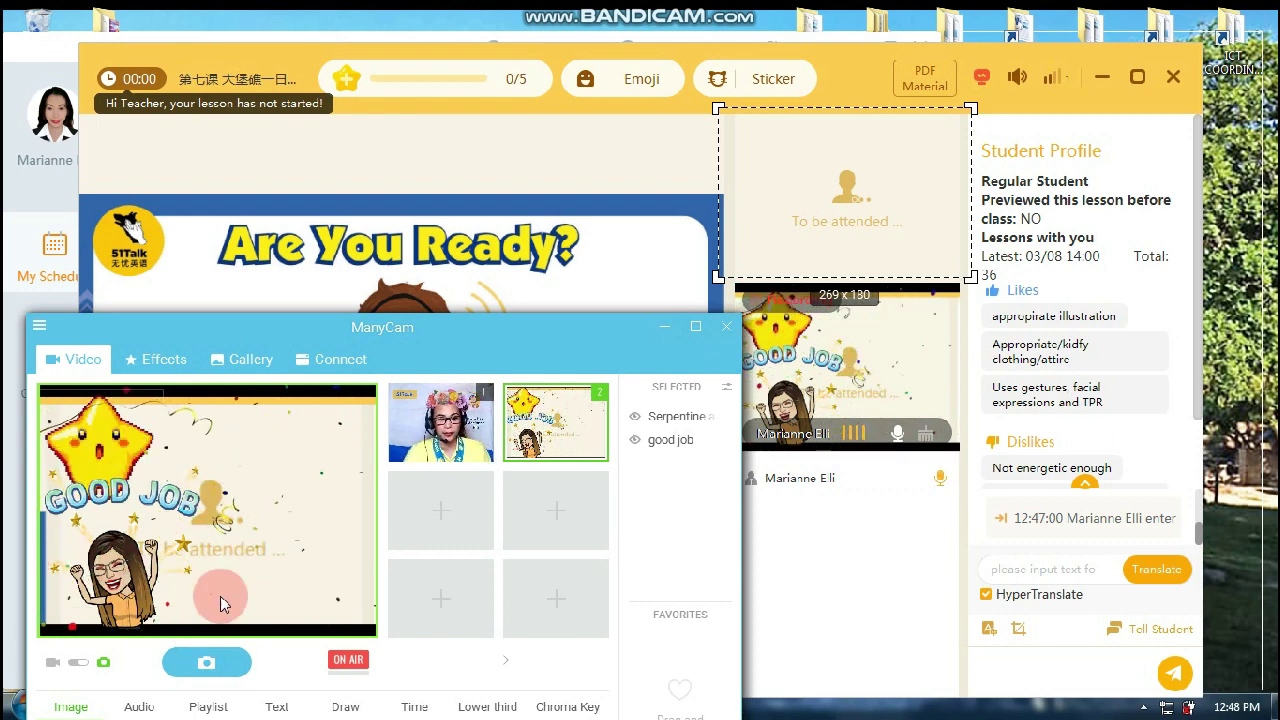
# Step: Switch the live output back to the first, flower-crown camera preset
pyautogui.click(115, 600)
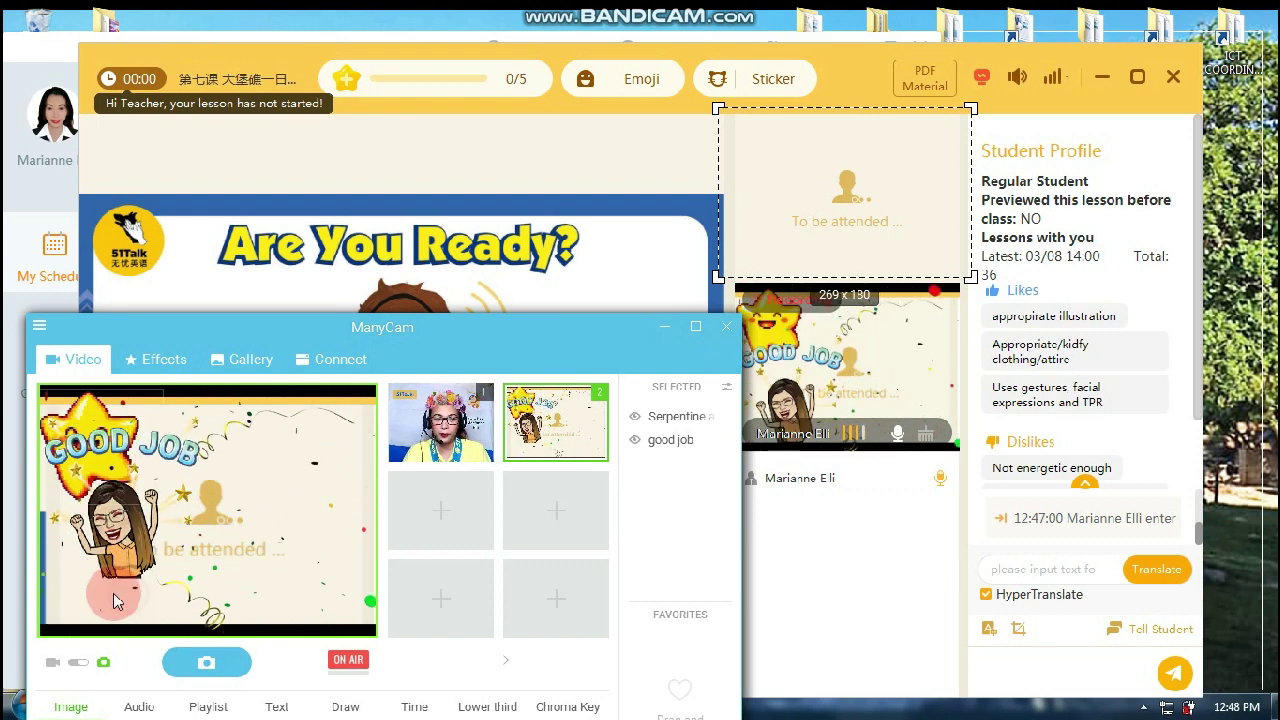
pyautogui.click(313, 588)
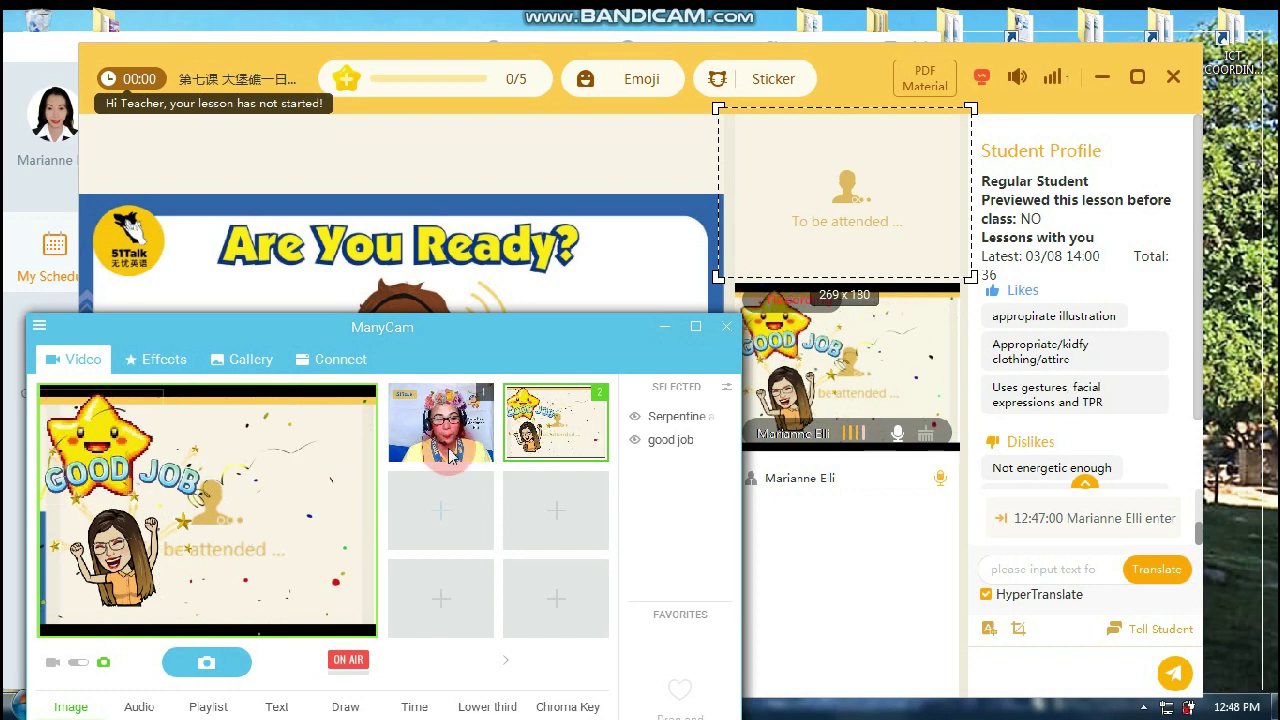
pyautogui.click(453, 418)
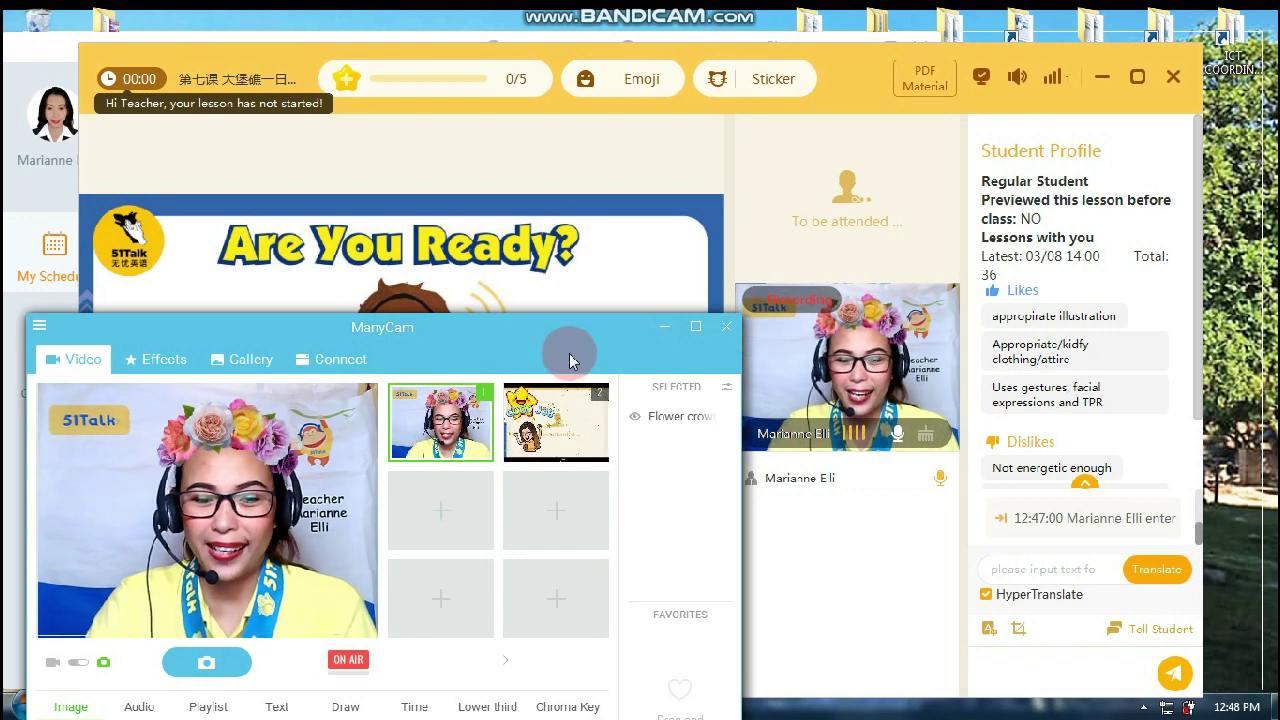
# Step: Arrange the ManyCam window beside the 51Talk classroom window
pyautogui.moveTo(648, 334); pyautogui.dragTo(1137, 277)
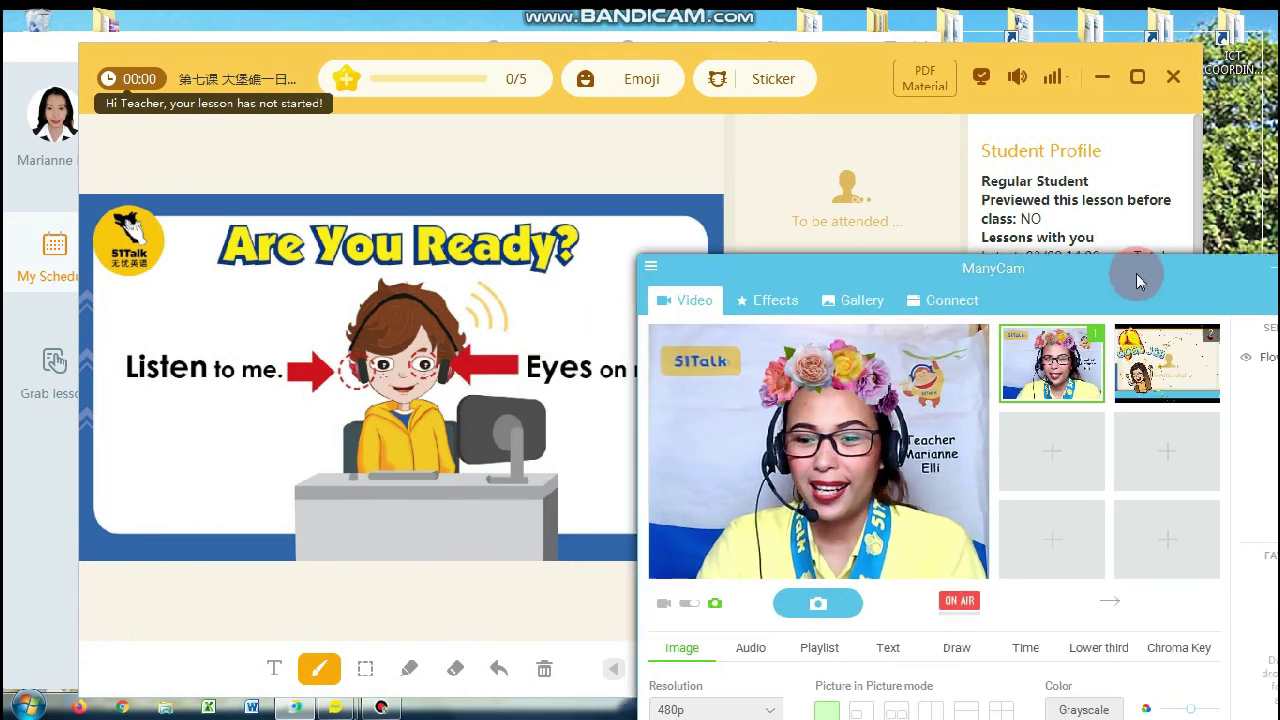
pyautogui.click(628, 230)
pyautogui.click(1250, 470)
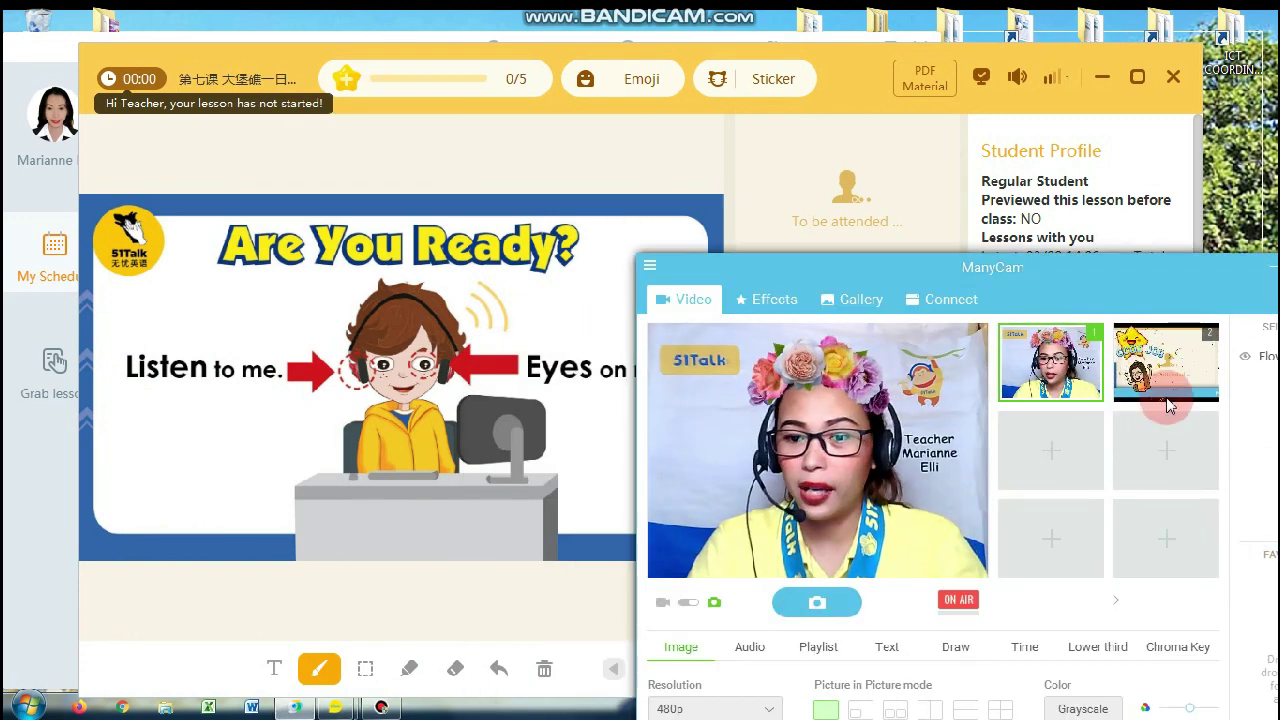
pyautogui.moveTo(1182, 256); pyautogui.dragTo(1124, 325)
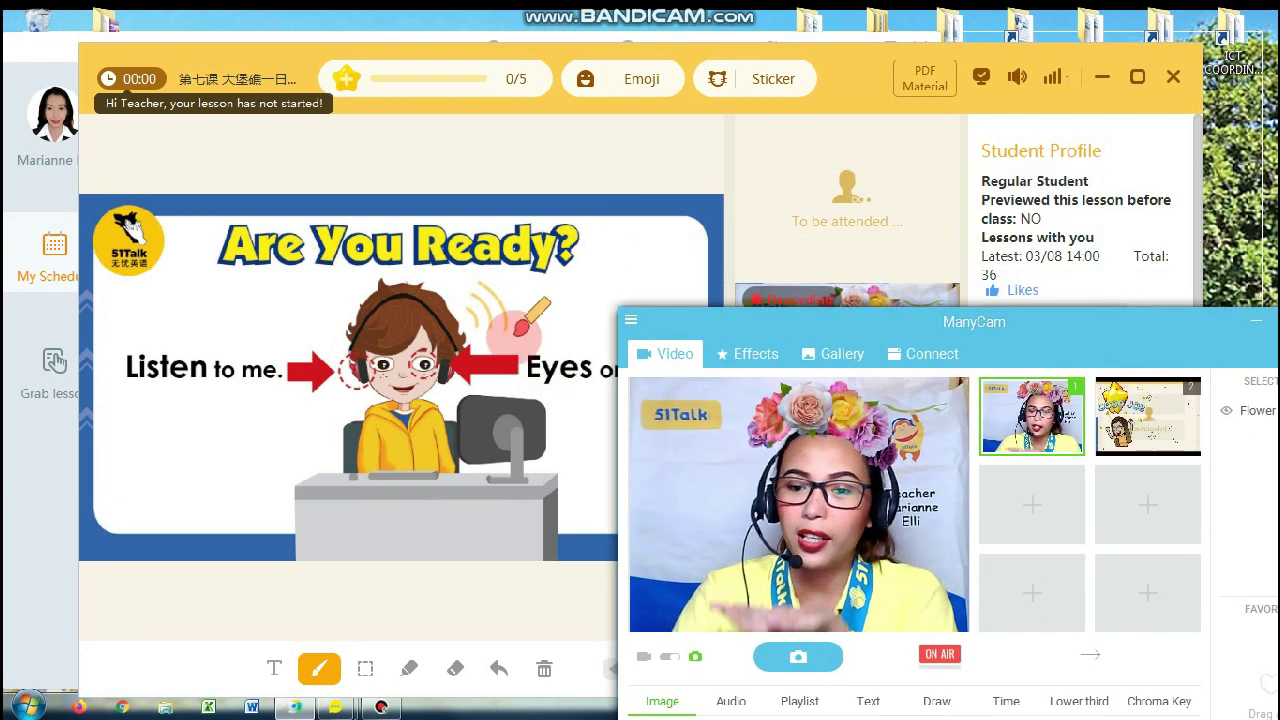
pyautogui.hotkey('alt', 'Tab')
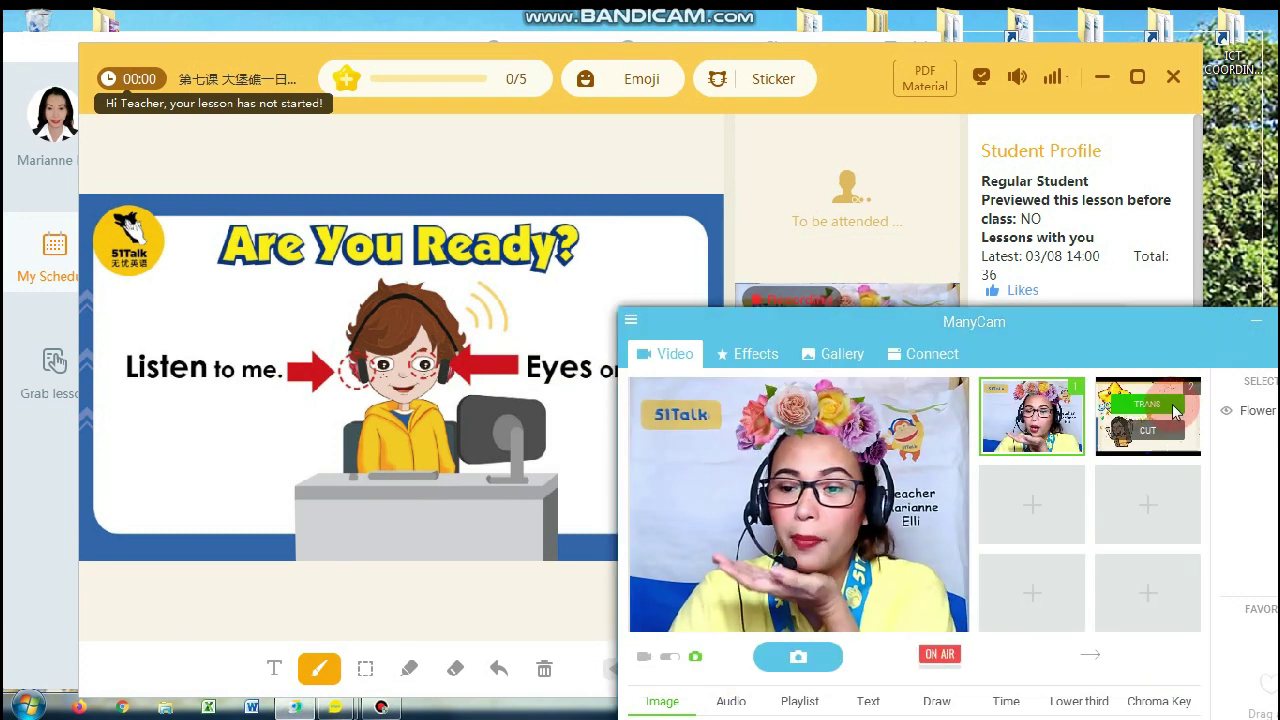
# Step: Show the Good Job capture live, then return the output to the flower-crown camera
pyautogui.click(1183, 415)
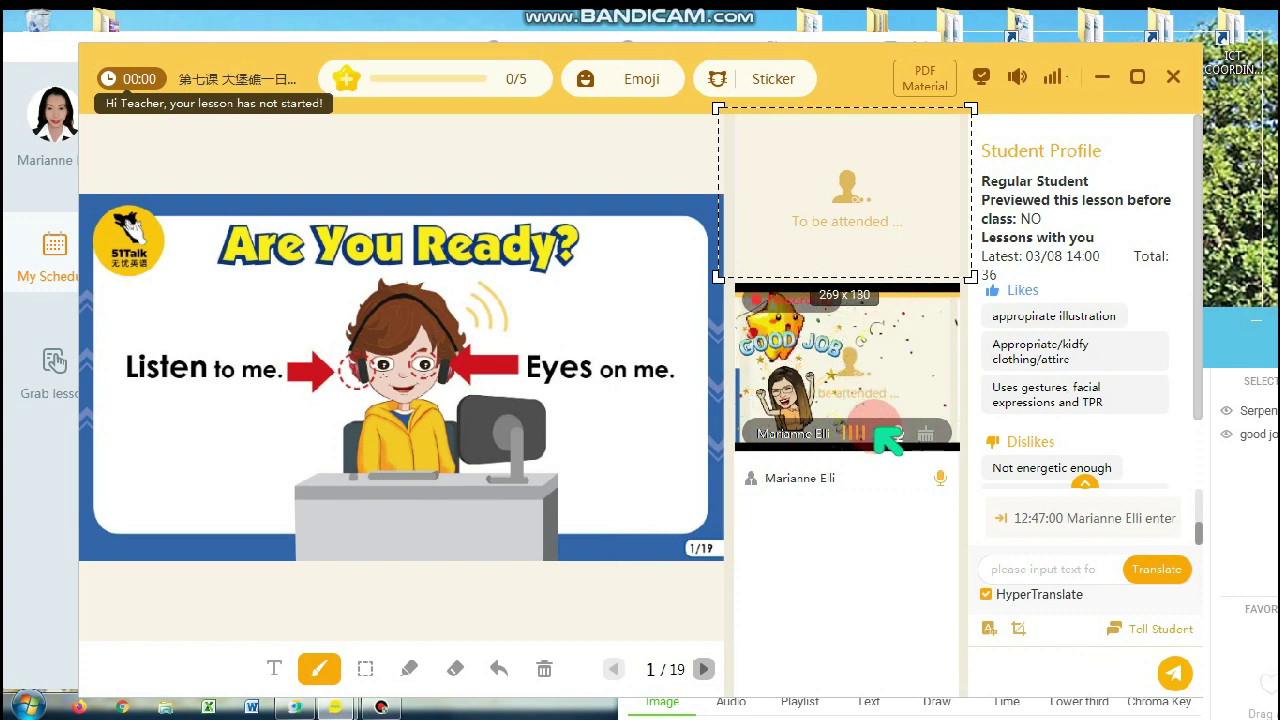
pyautogui.click(1218, 388)
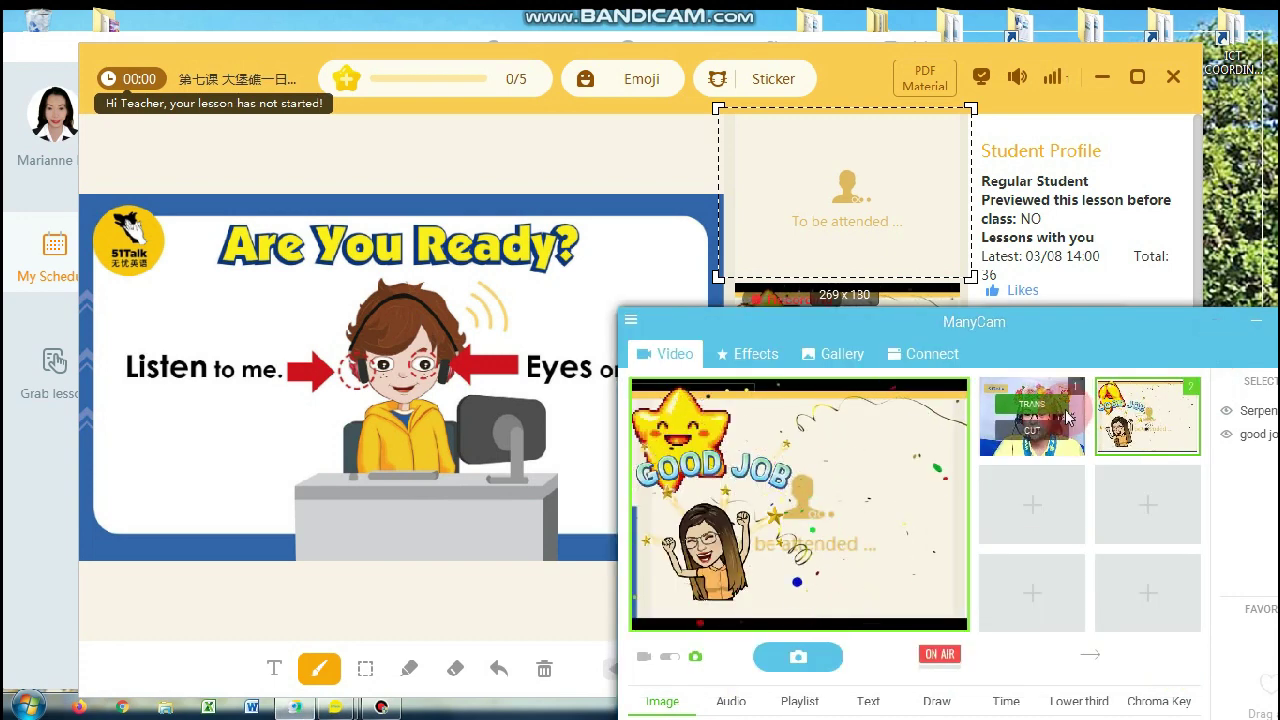
pyautogui.click(645, 228)
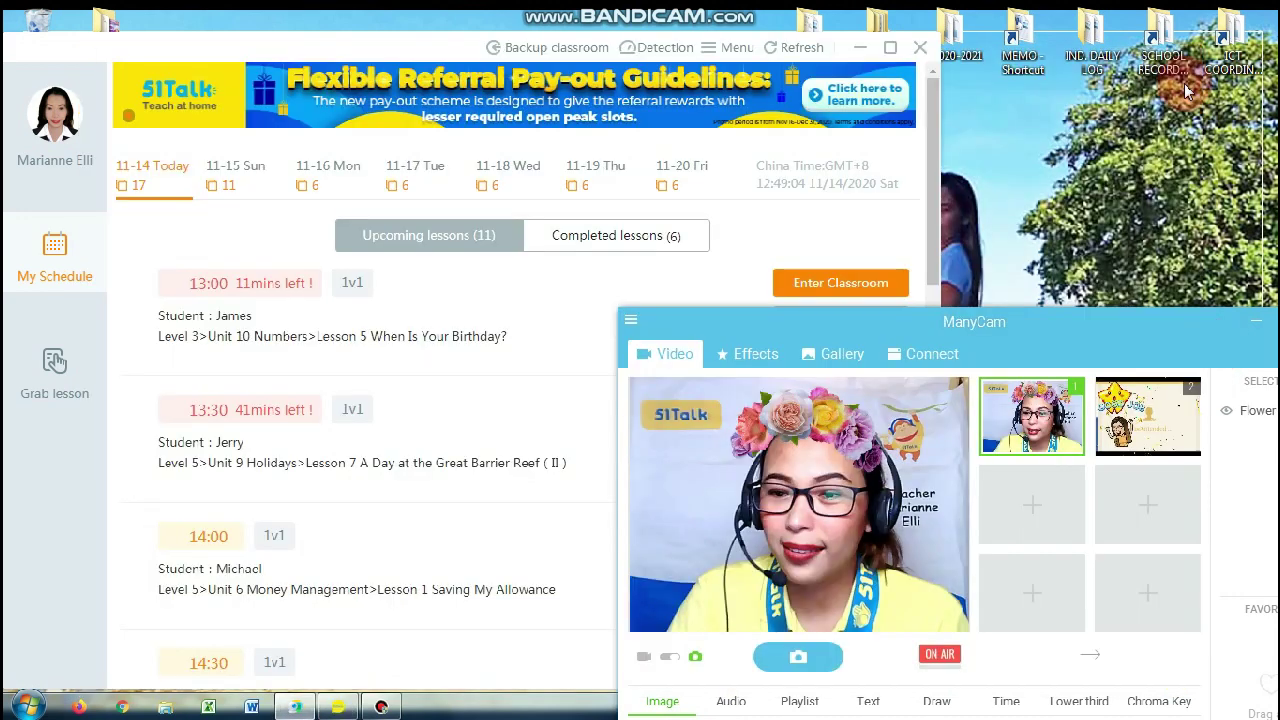
pyautogui.click(1101, 76)
pyautogui.moveTo(1080, 340); pyautogui.dragTo(842, 203)
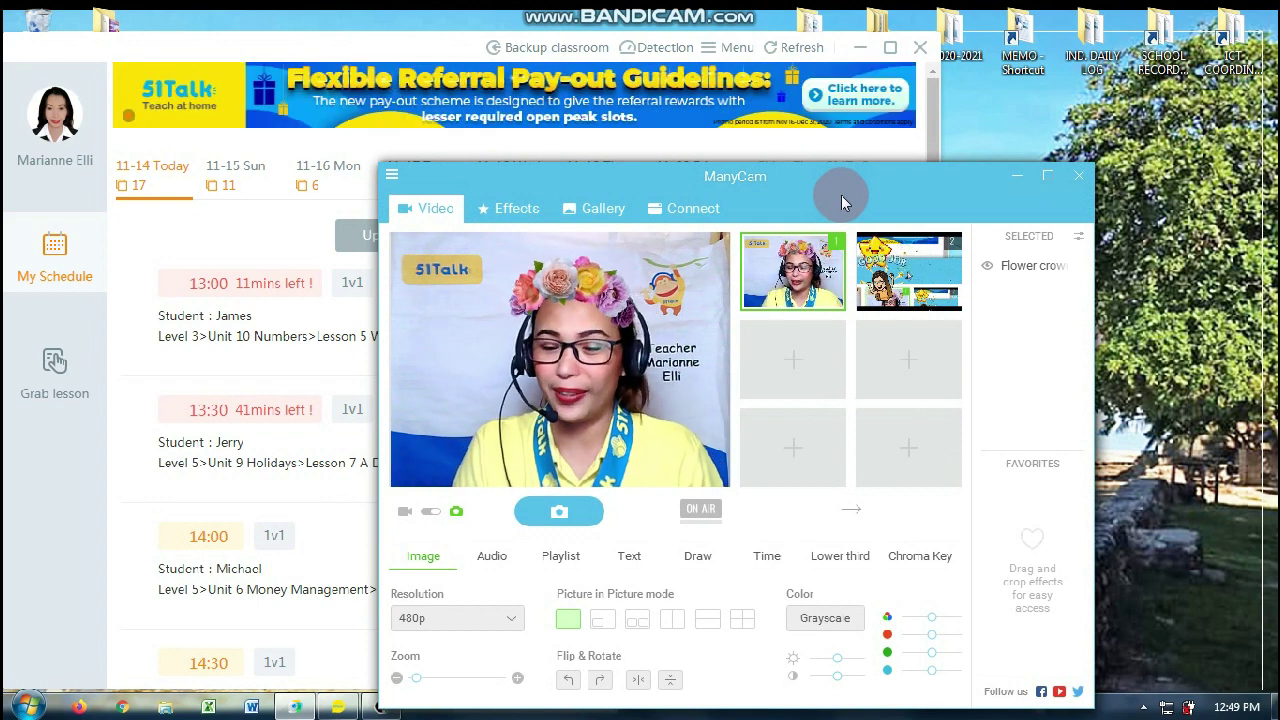
pyautogui.moveTo(841, 201); pyautogui.dragTo(863, 184)
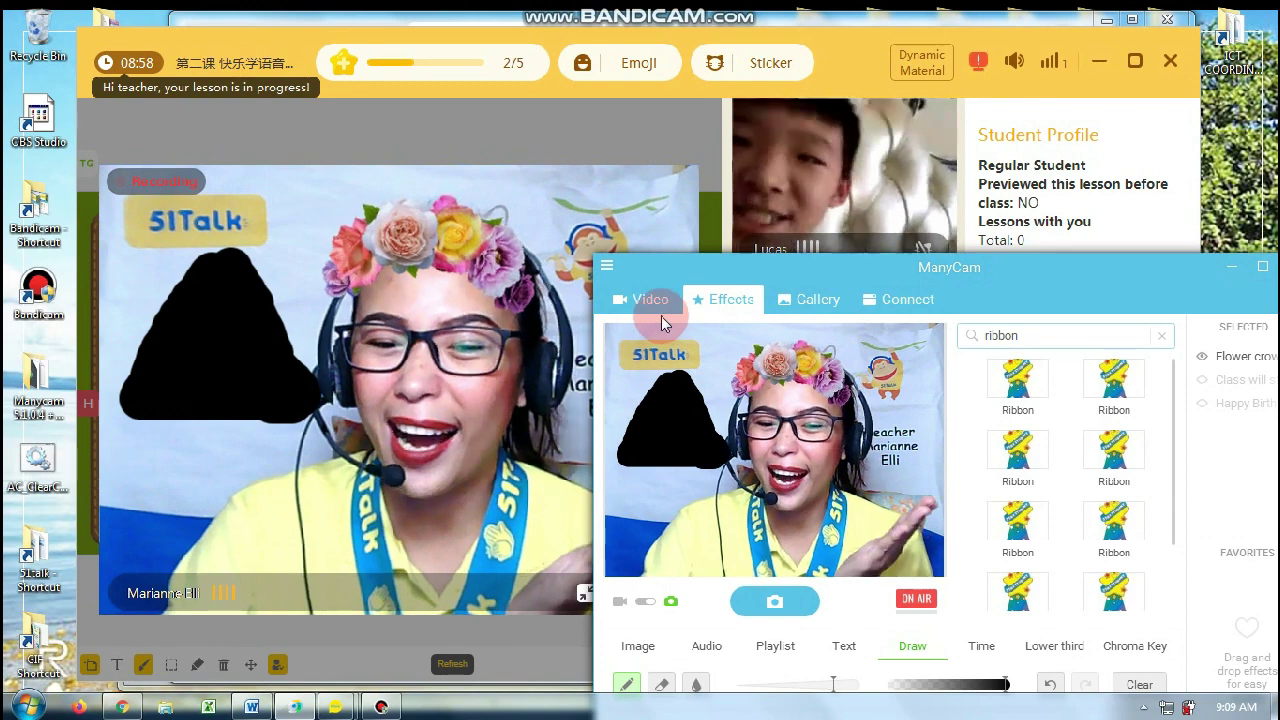
# Step: Clear the drawings, show the student's video with the Good Job overlay, and award a star
pyautogui.moveTo(1109, 277); pyautogui.dragTo(1103, 197)
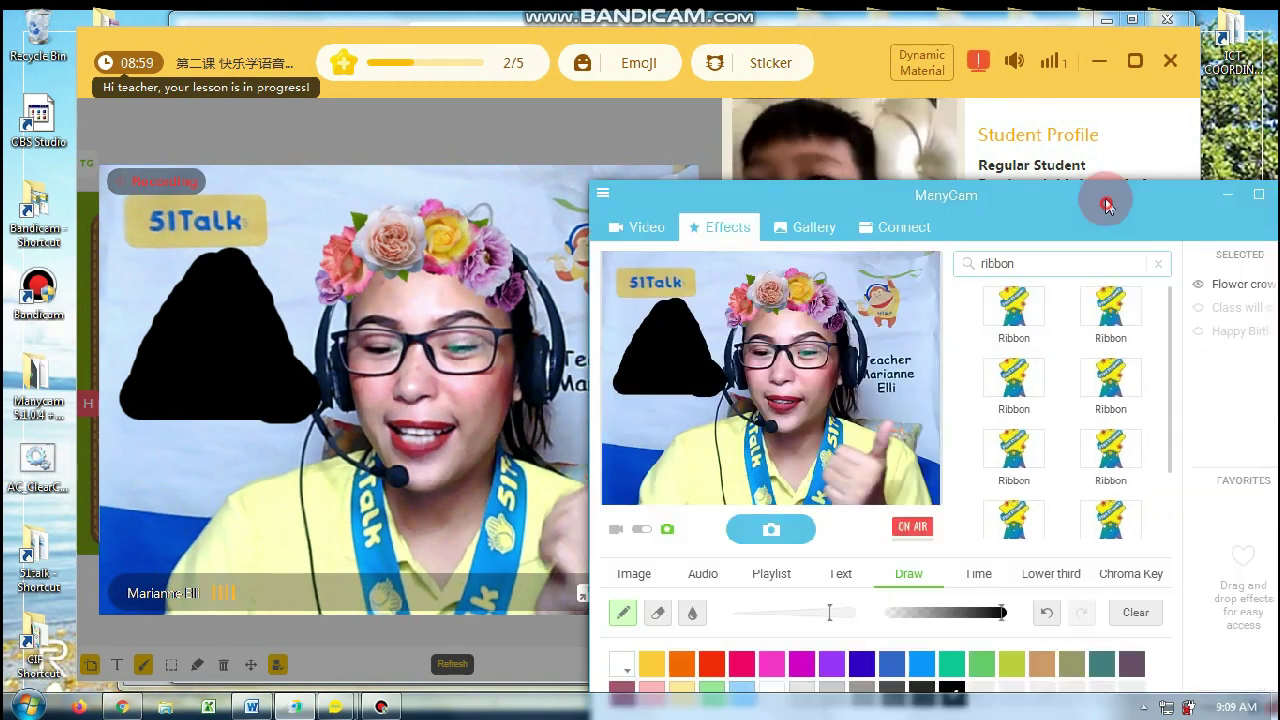
pyautogui.click(1133, 604)
pyautogui.moveTo(947, 190); pyautogui.dragTo(1039, 327)
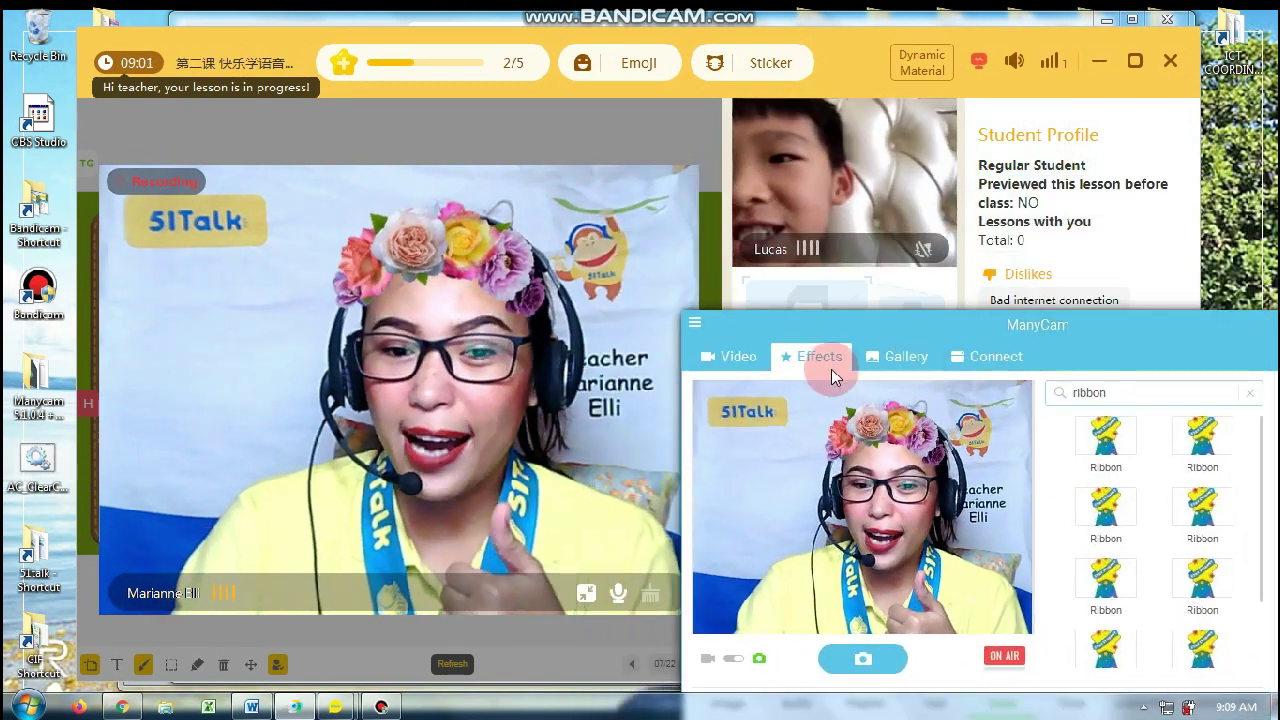
pyautogui.click(751, 358)
pyautogui.click(1210, 418)
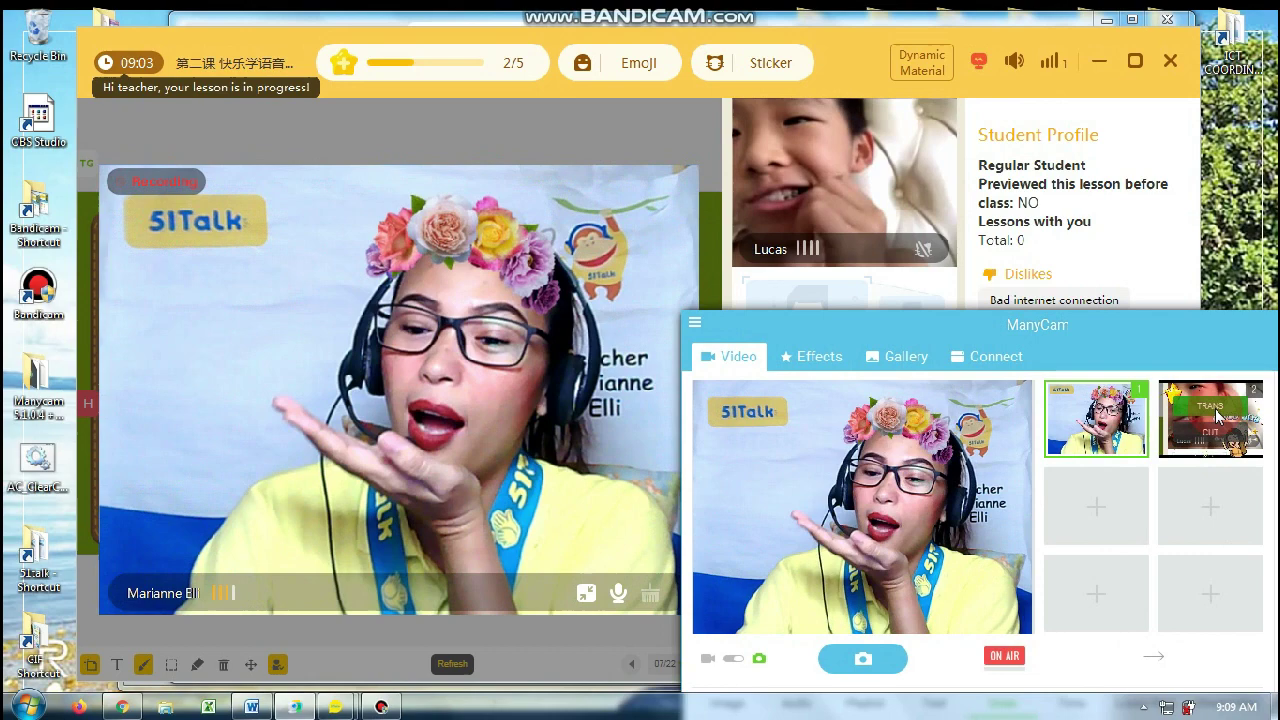
pyautogui.click(470, 143)
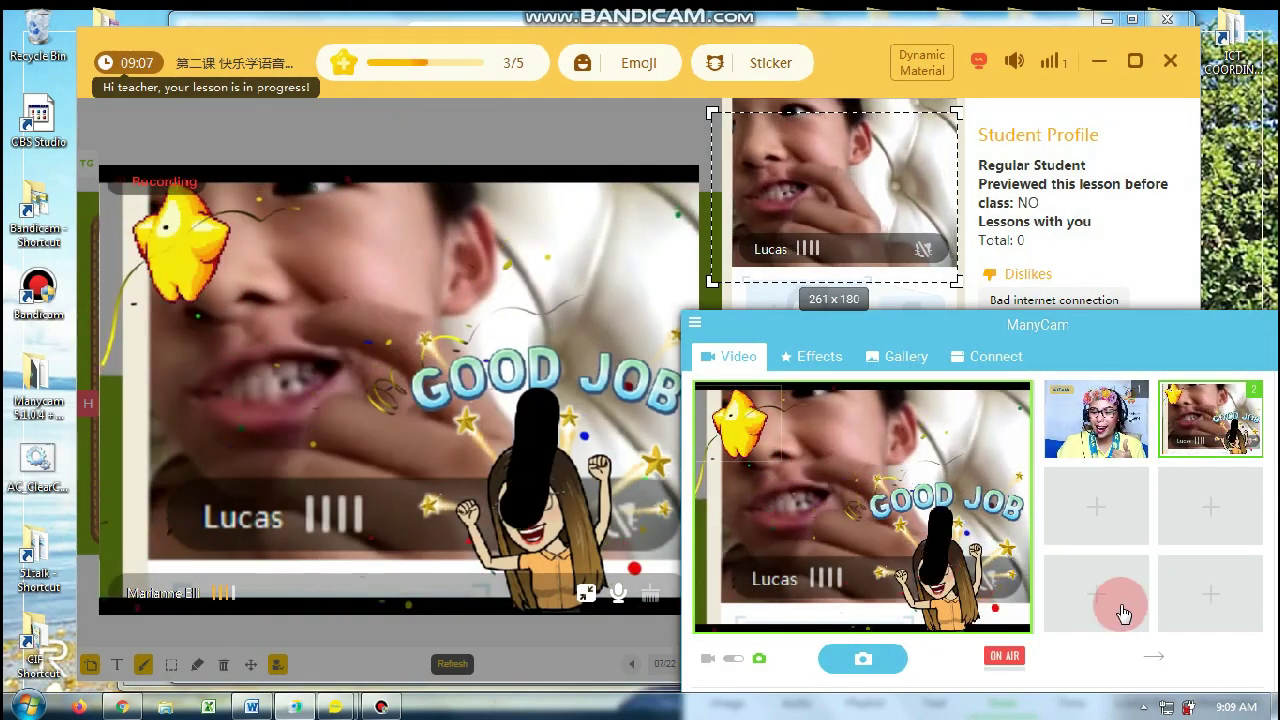
# Step: Nudge the student capture area up, switch back to the flower-crown camera, and list ribbon stickers
pyautogui.moveTo(1215, 350); pyautogui.dragTo(1180, 290)
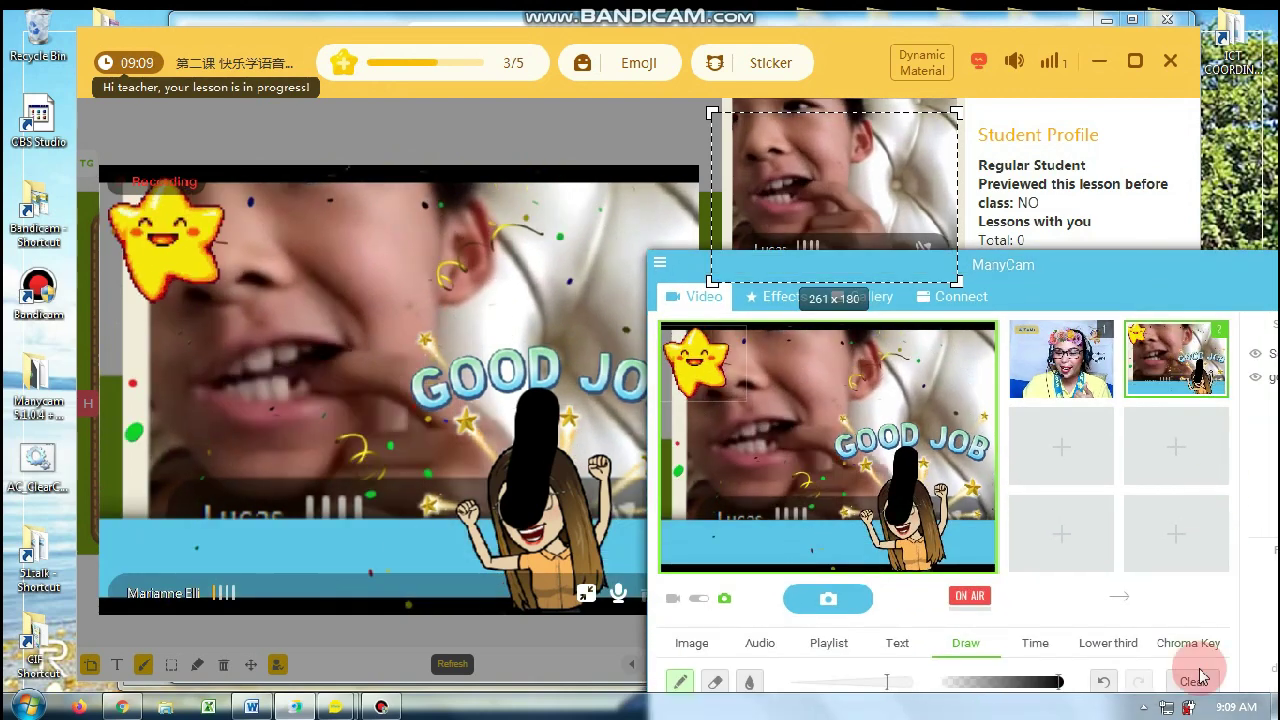
pyautogui.click(691, 643)
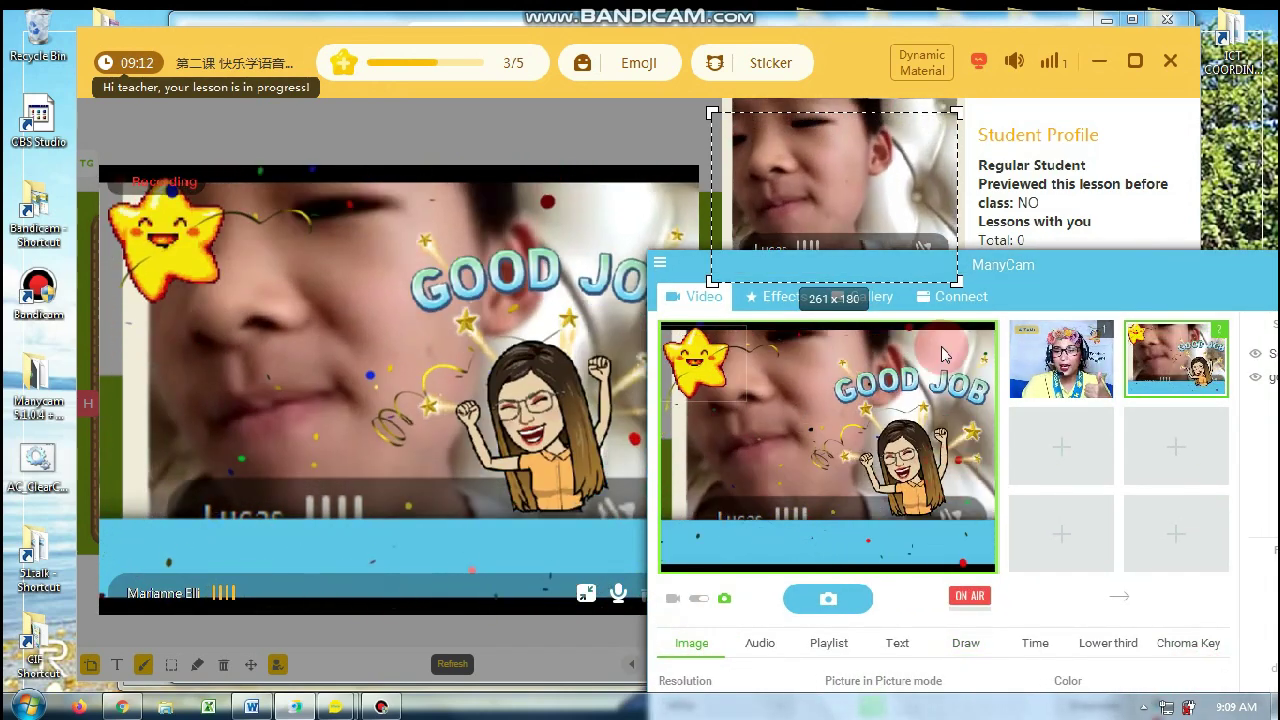
pyautogui.moveTo(960, 244); pyautogui.dragTo(957, 228)
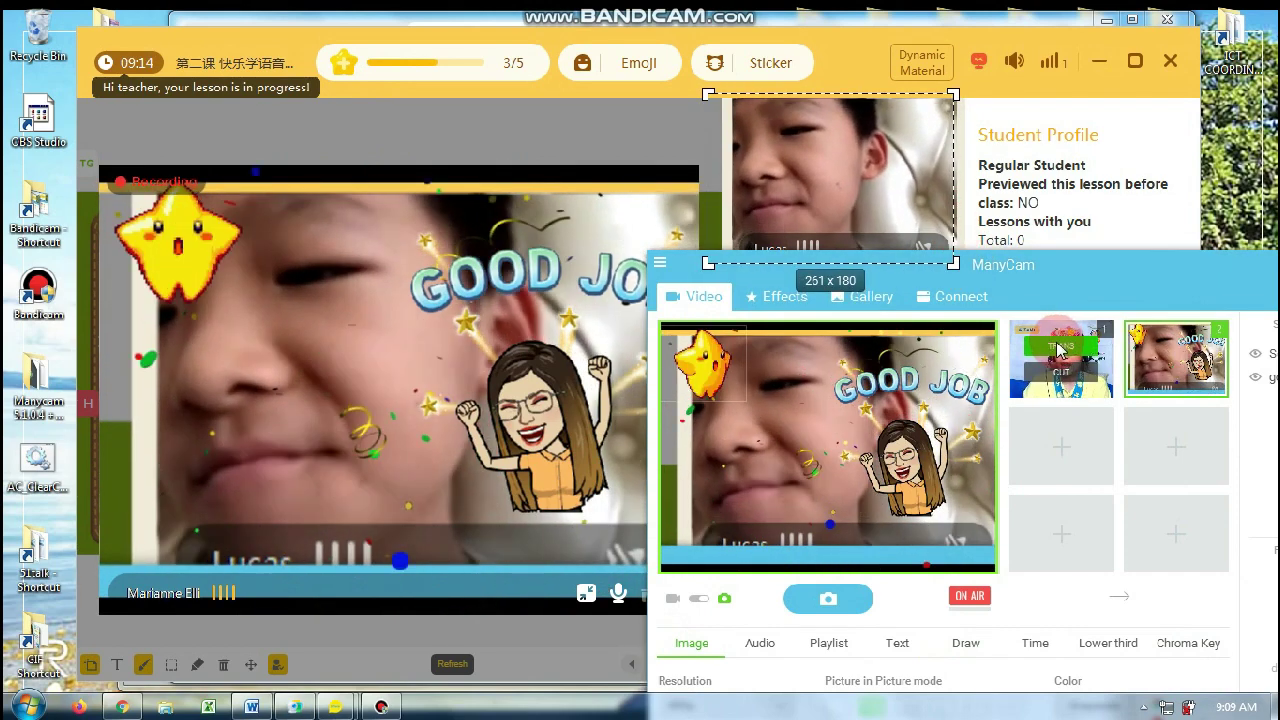
pyautogui.click(1061, 358)
pyautogui.click(764, 298)
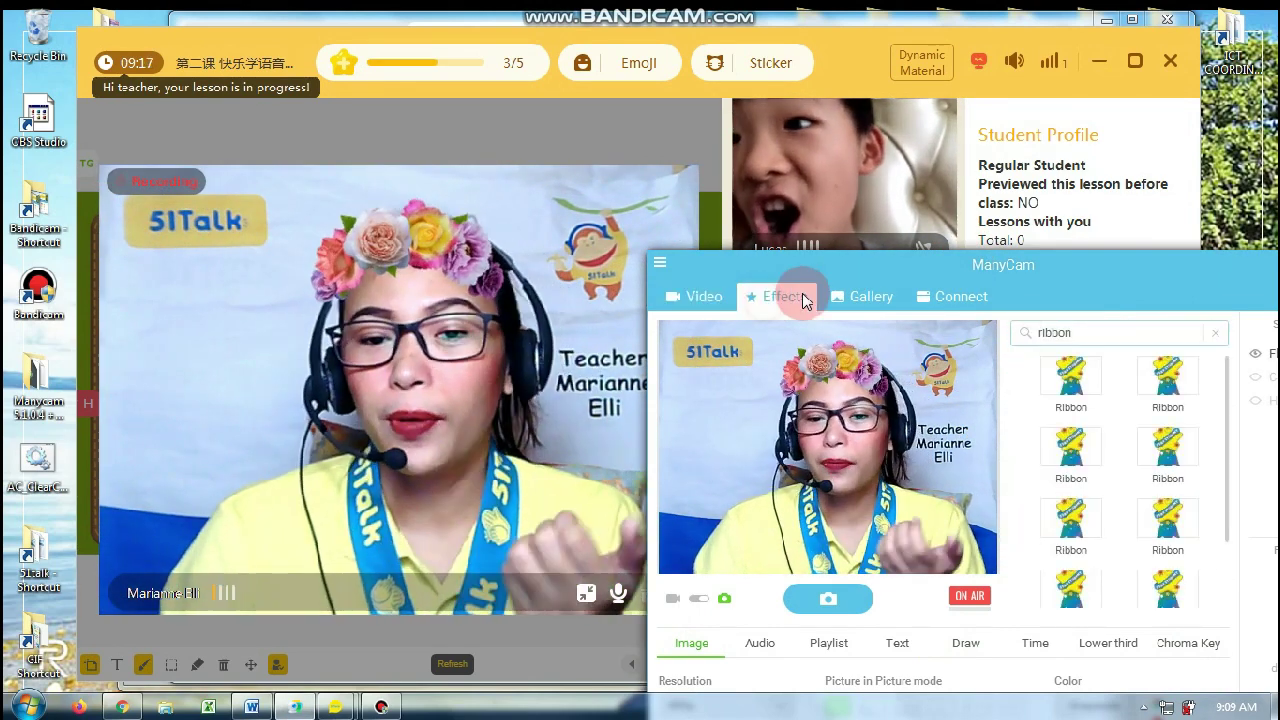
# Step: Add the first and second Star Student Ribbon stickers to the flower-crown feed
pyautogui.click(1069, 372)
pyautogui.click(1162, 385)
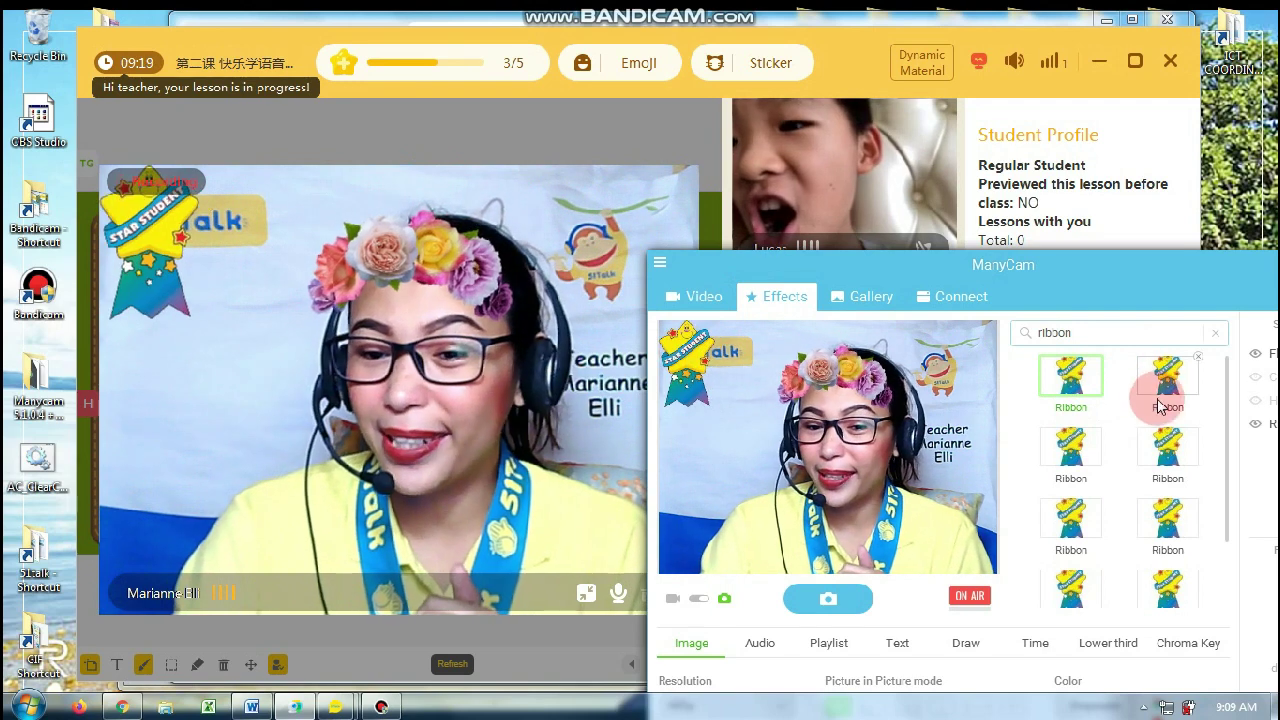